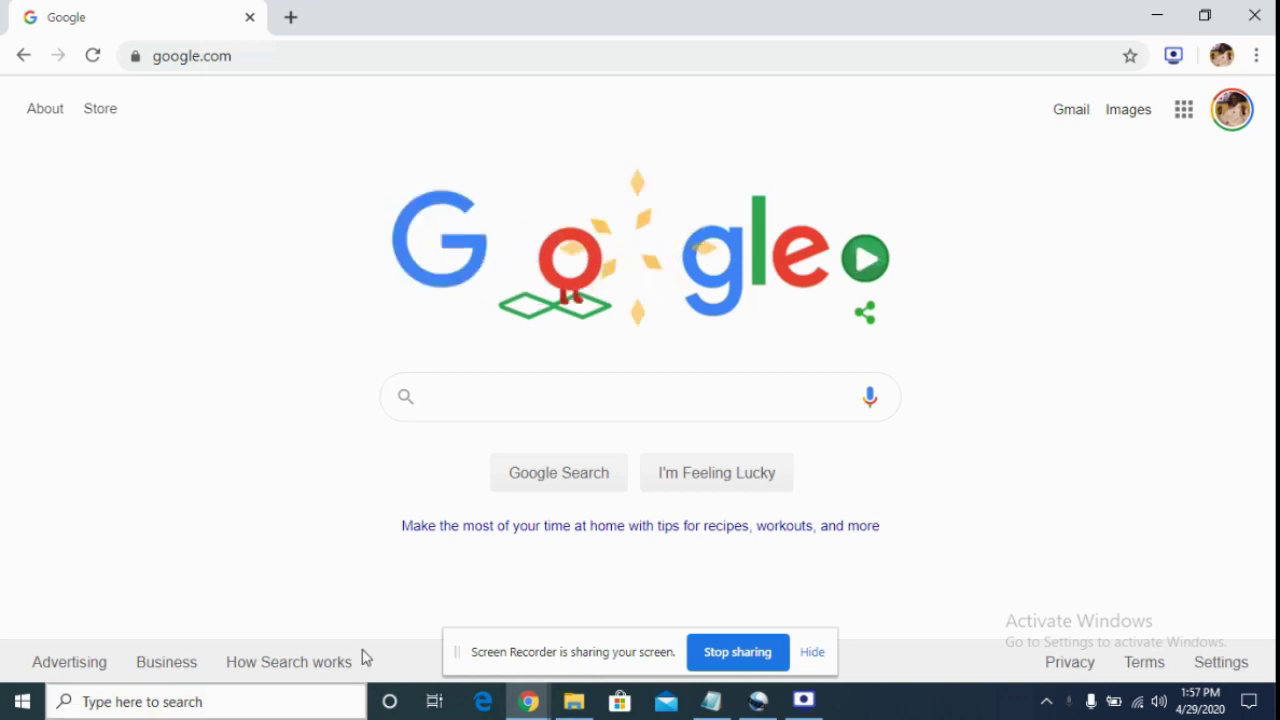
Go to remove.bg in Chrome and scroll down to its image upload area
left_click(262, 57)
type("re")
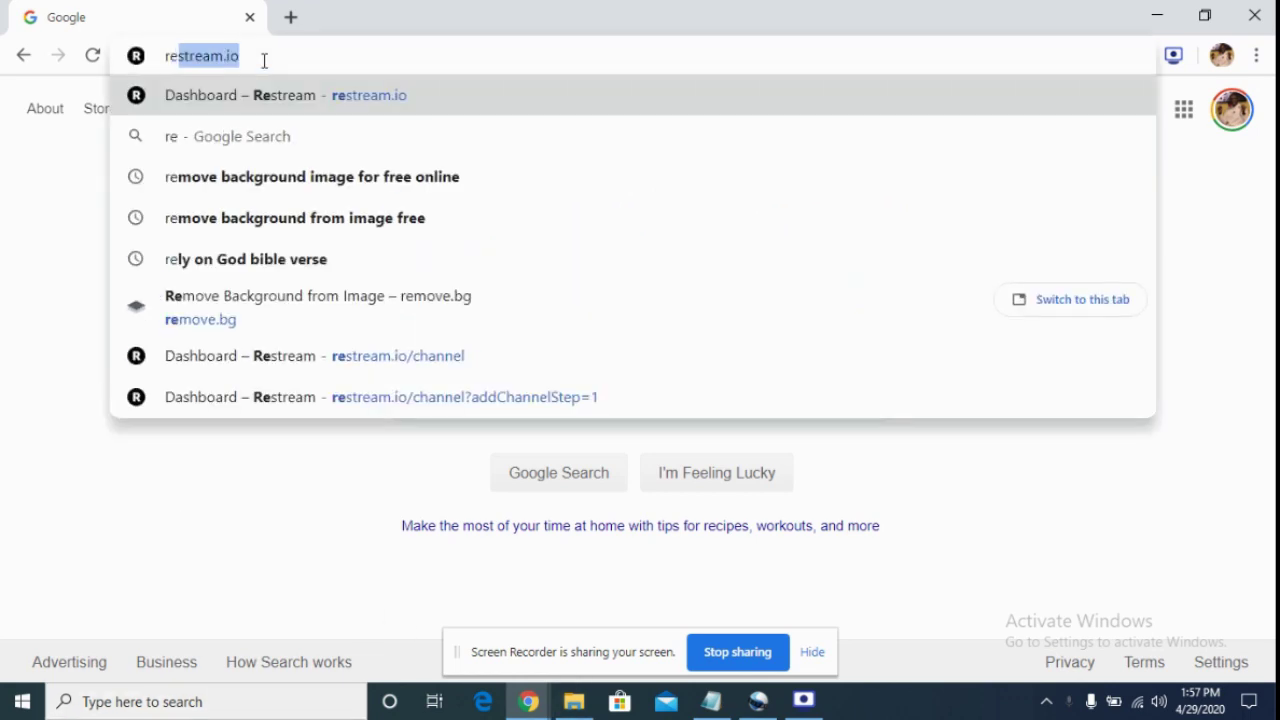
type("move.")
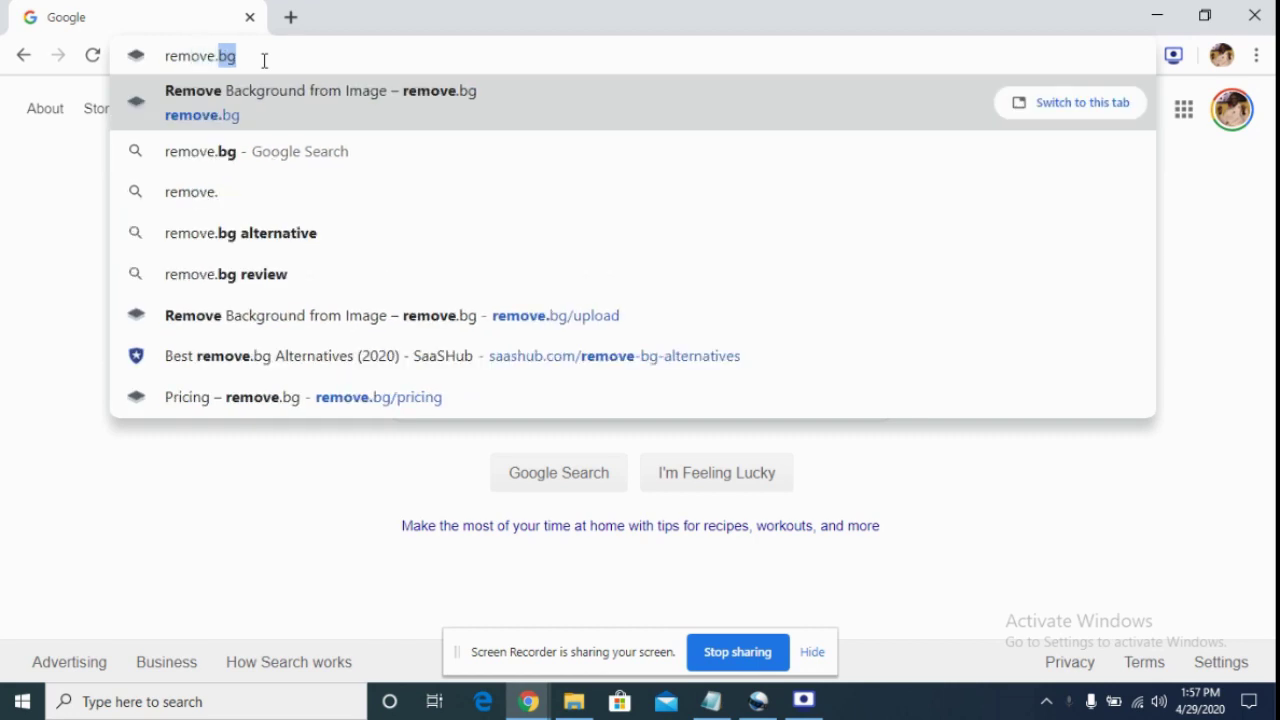
type("bg")
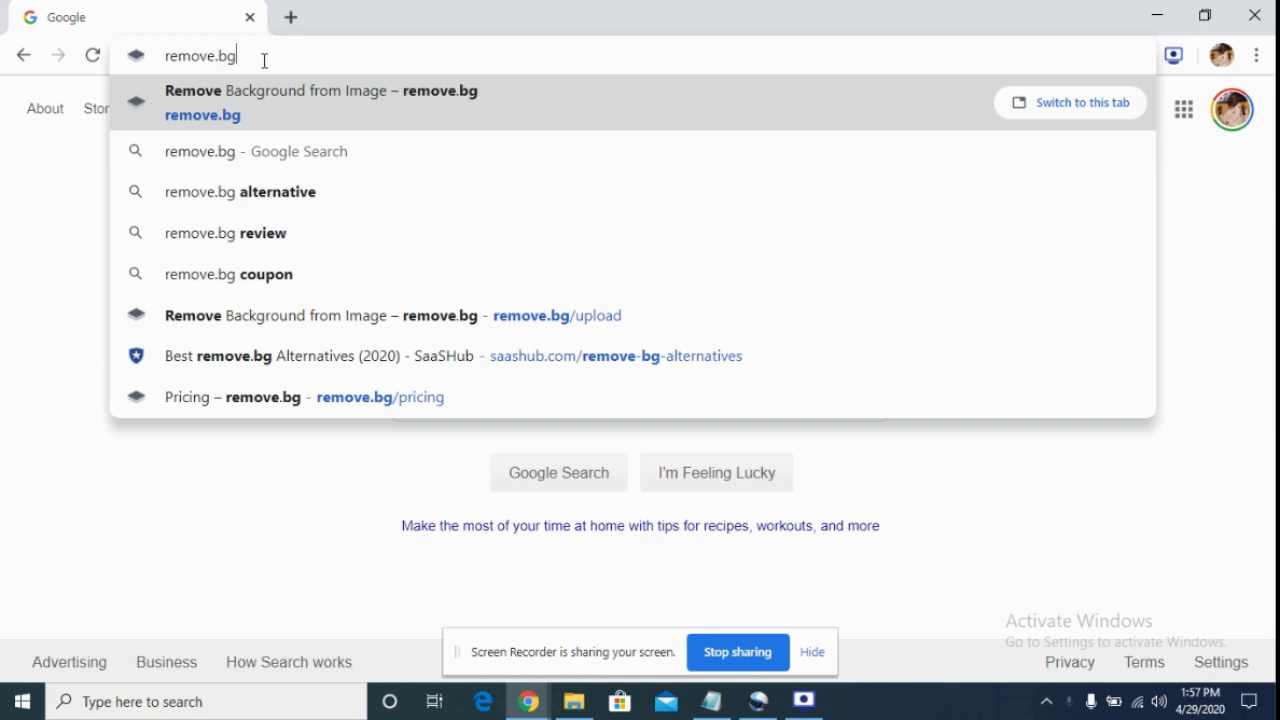
key("Return")
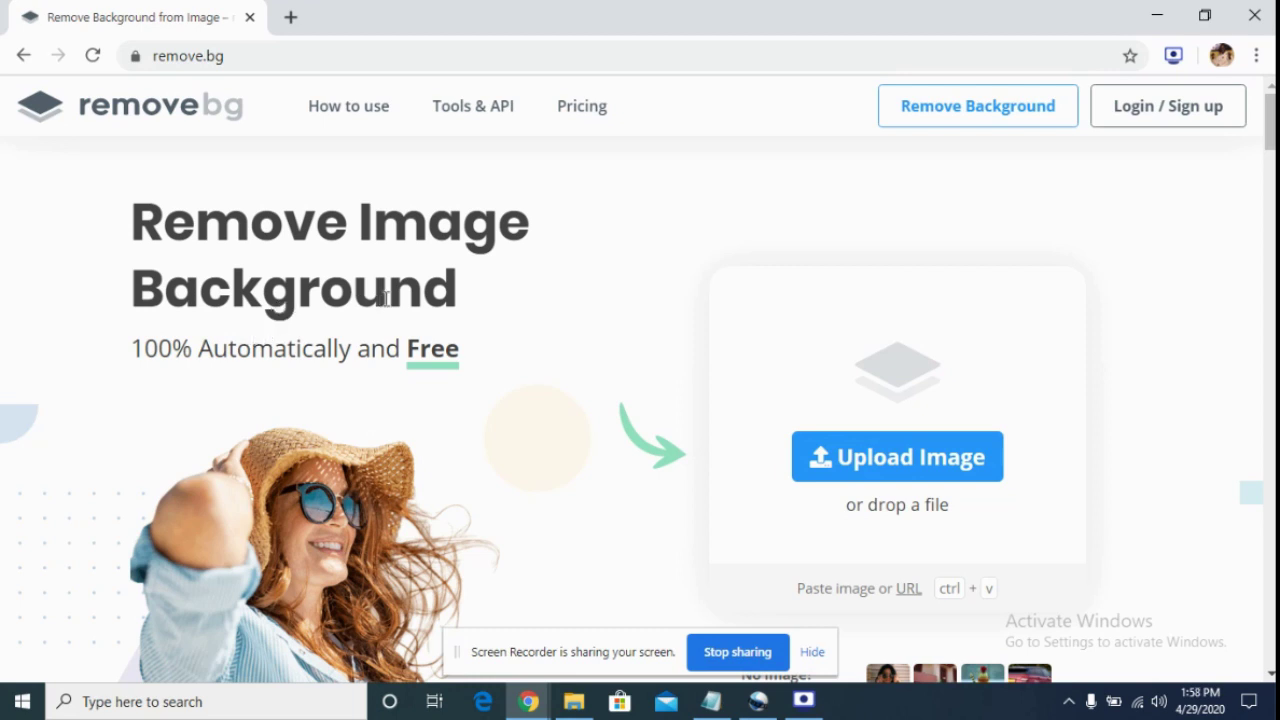
scroll(460, 245, "down", 1)
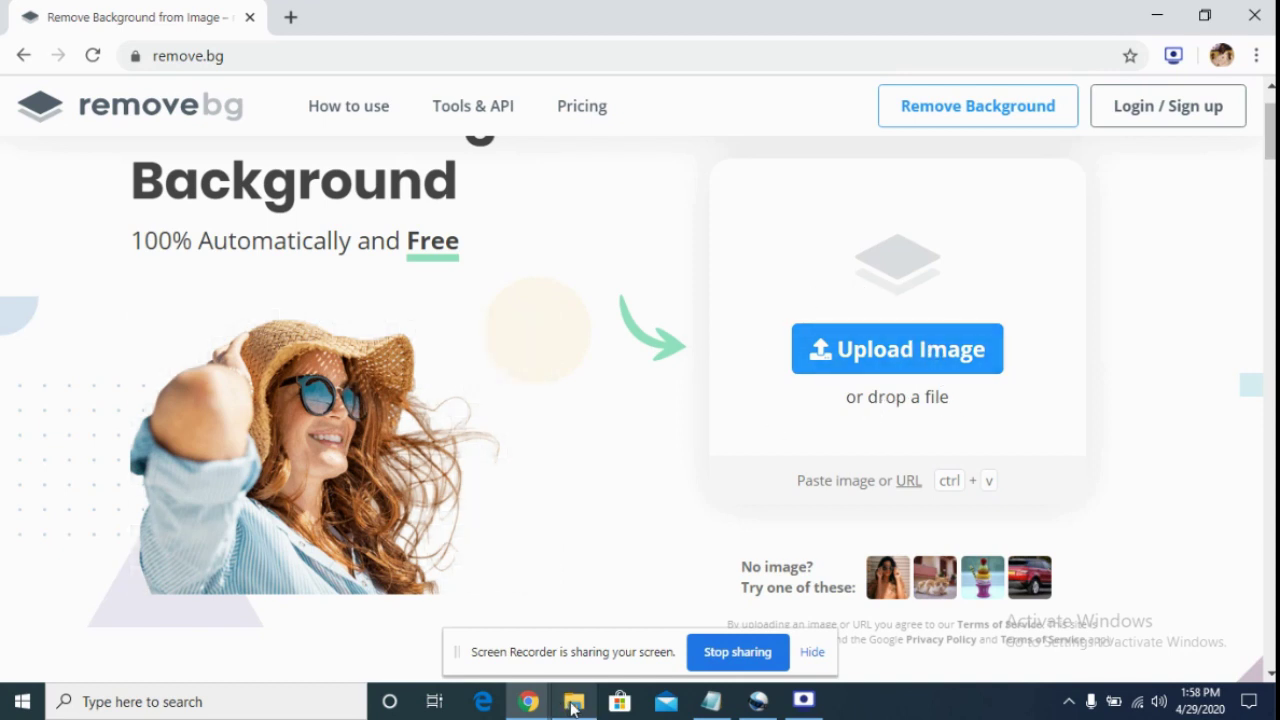
Drag the man's photo from the Downloads folder onto remove.bg to upload it
left_click(575, 705)
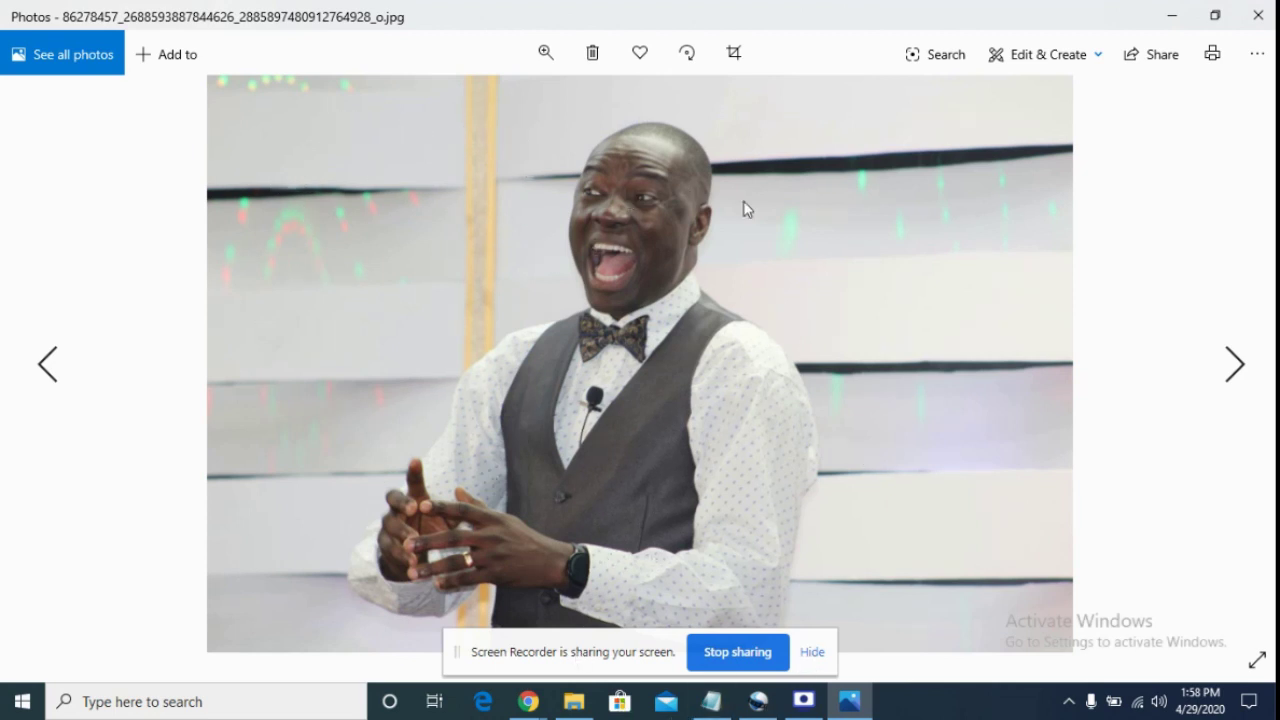
left_click(1258, 18)
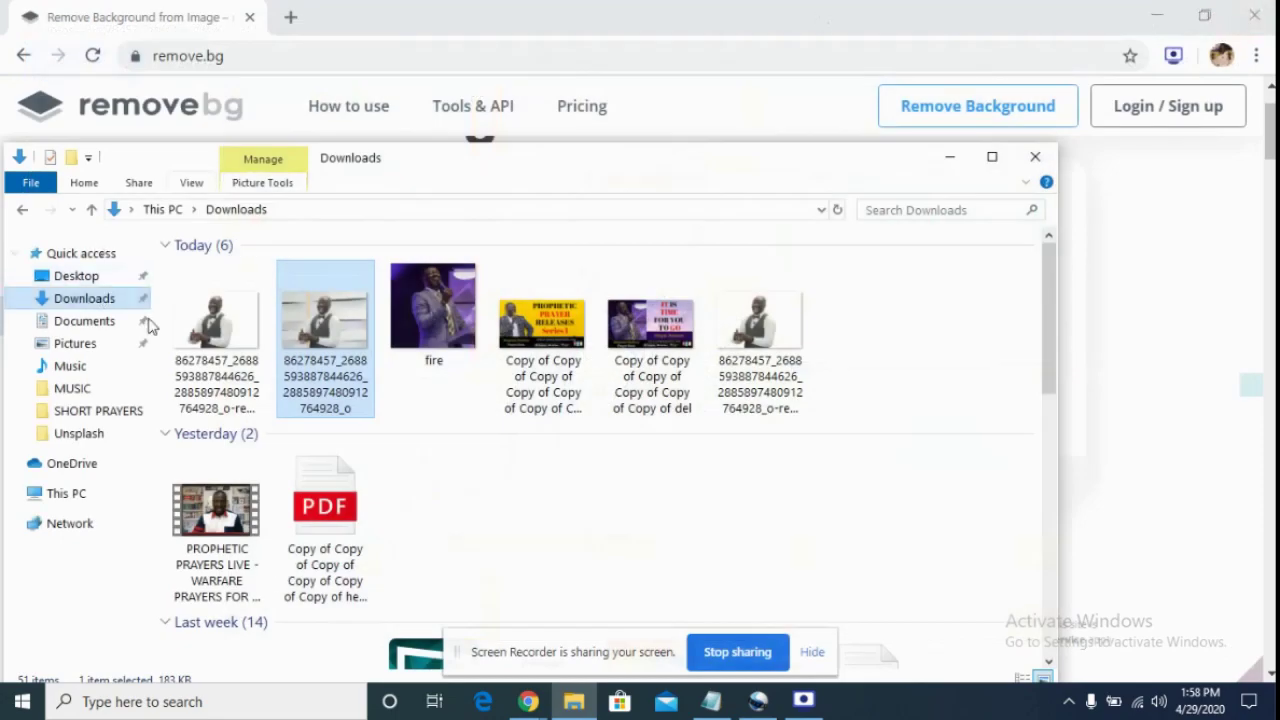
left_click_drag(1073, 351, 1116, 356)
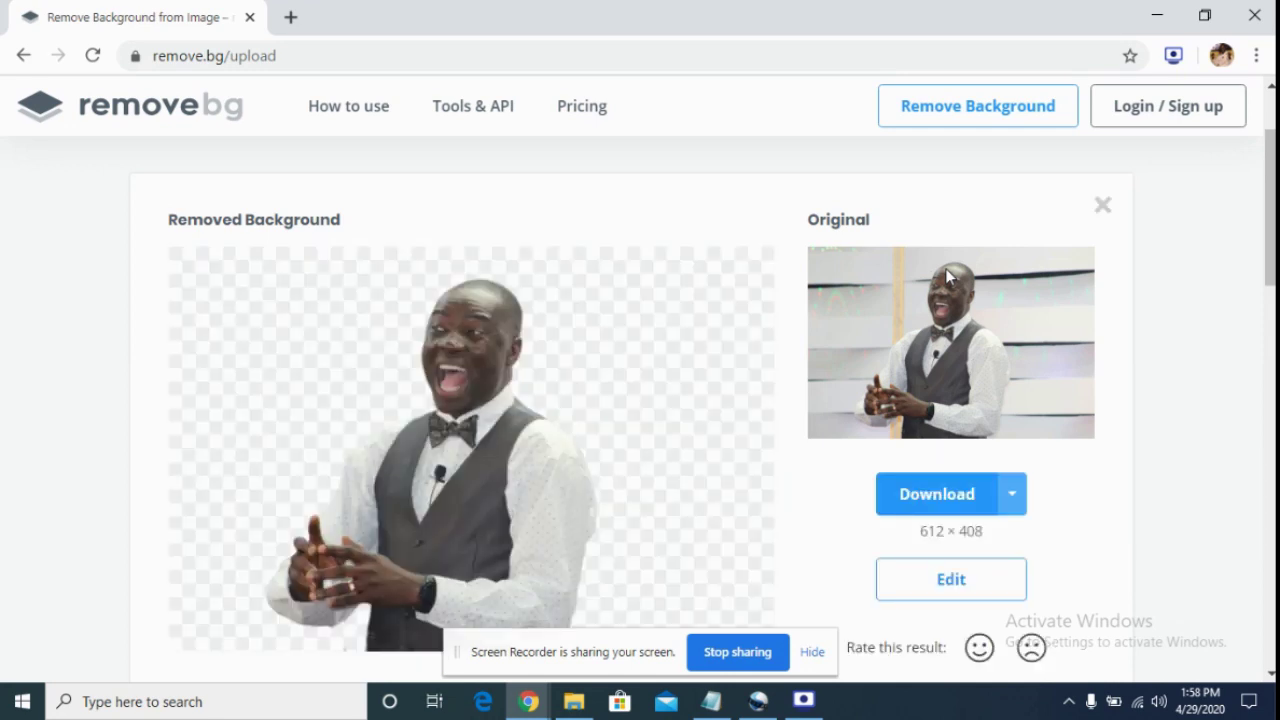
scroll(760, 302, "down", 1)
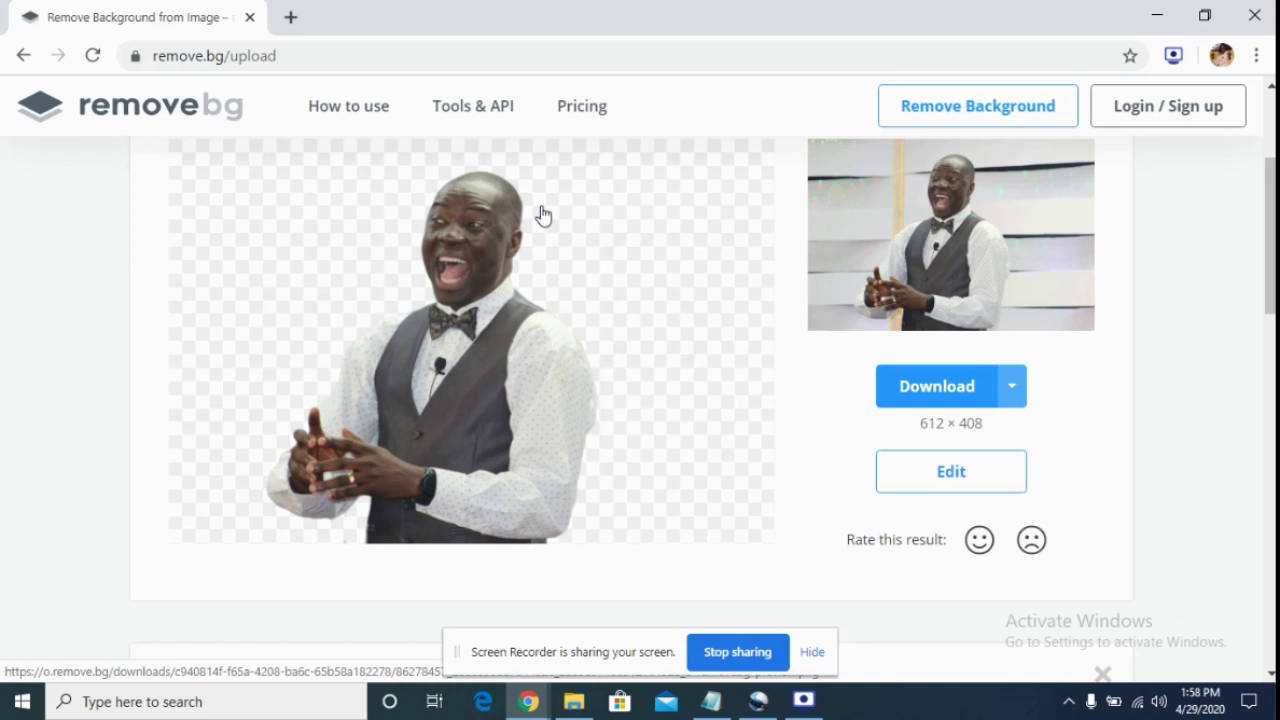
scroll(638, 201, "up", 1)
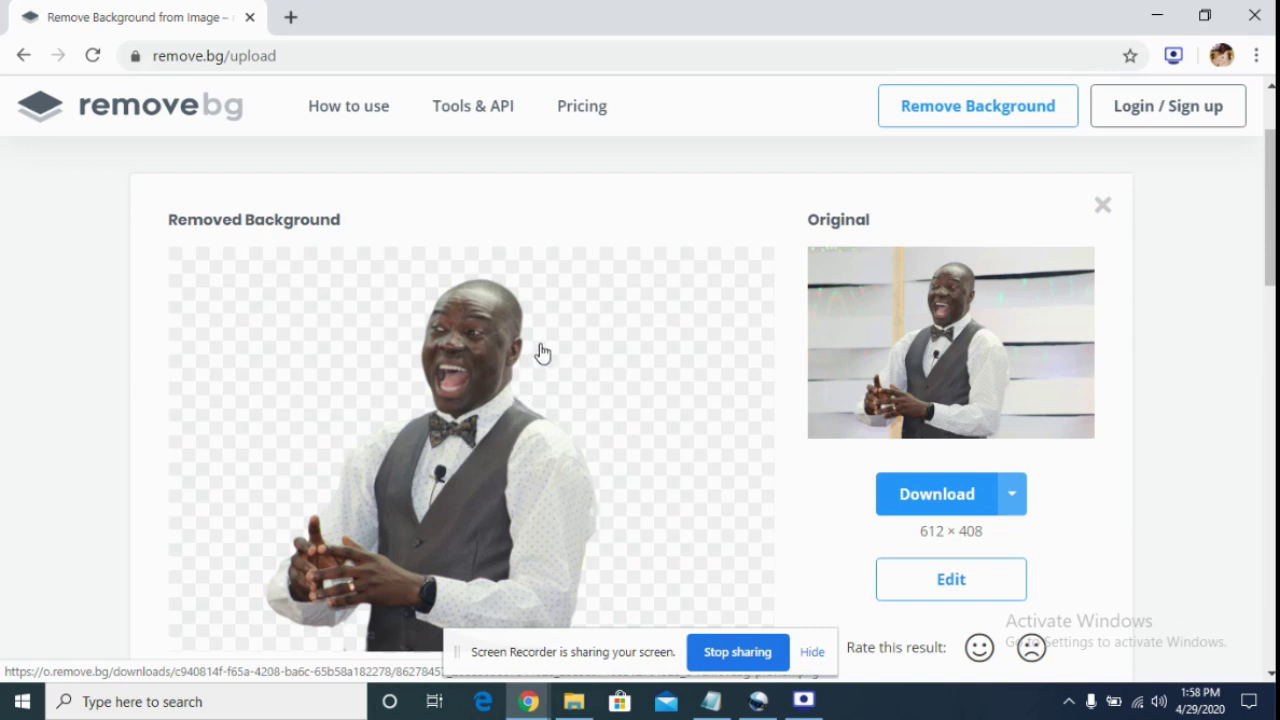
scroll(548, 341, "down", 1)
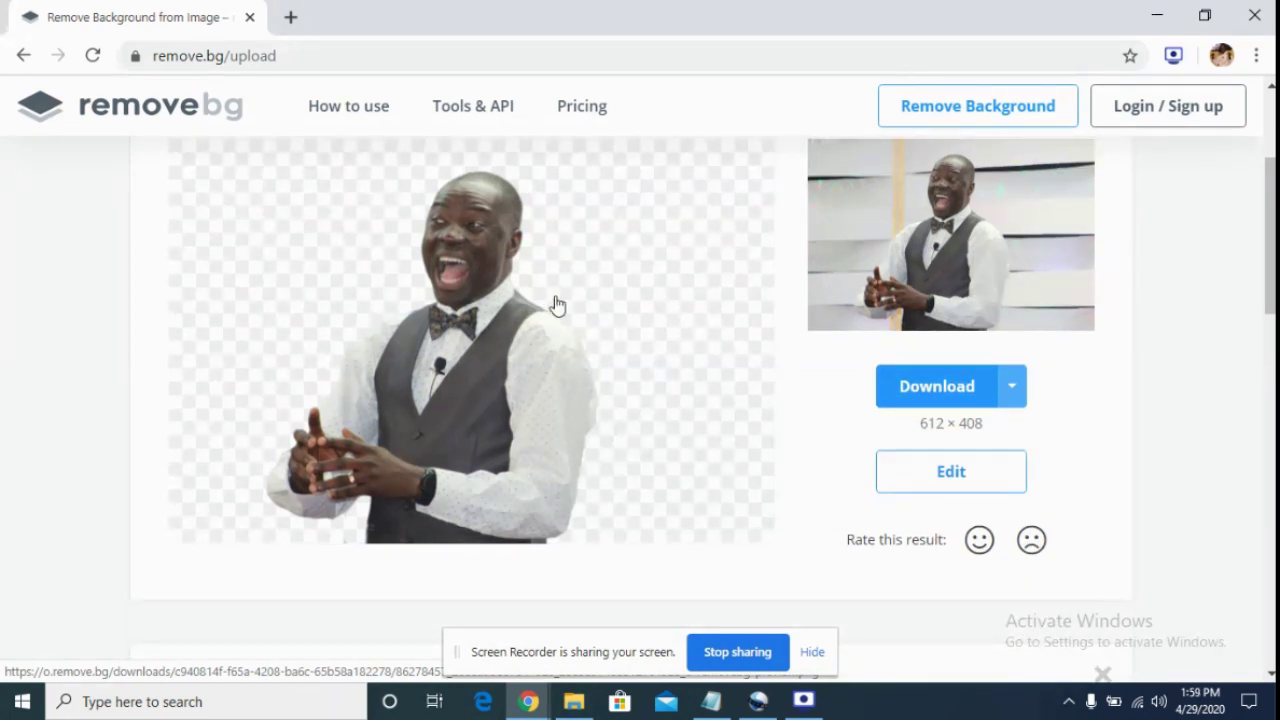
Download the transparent cut-out PNG, check it in Photos, then close the viewer
left_click(951, 397)
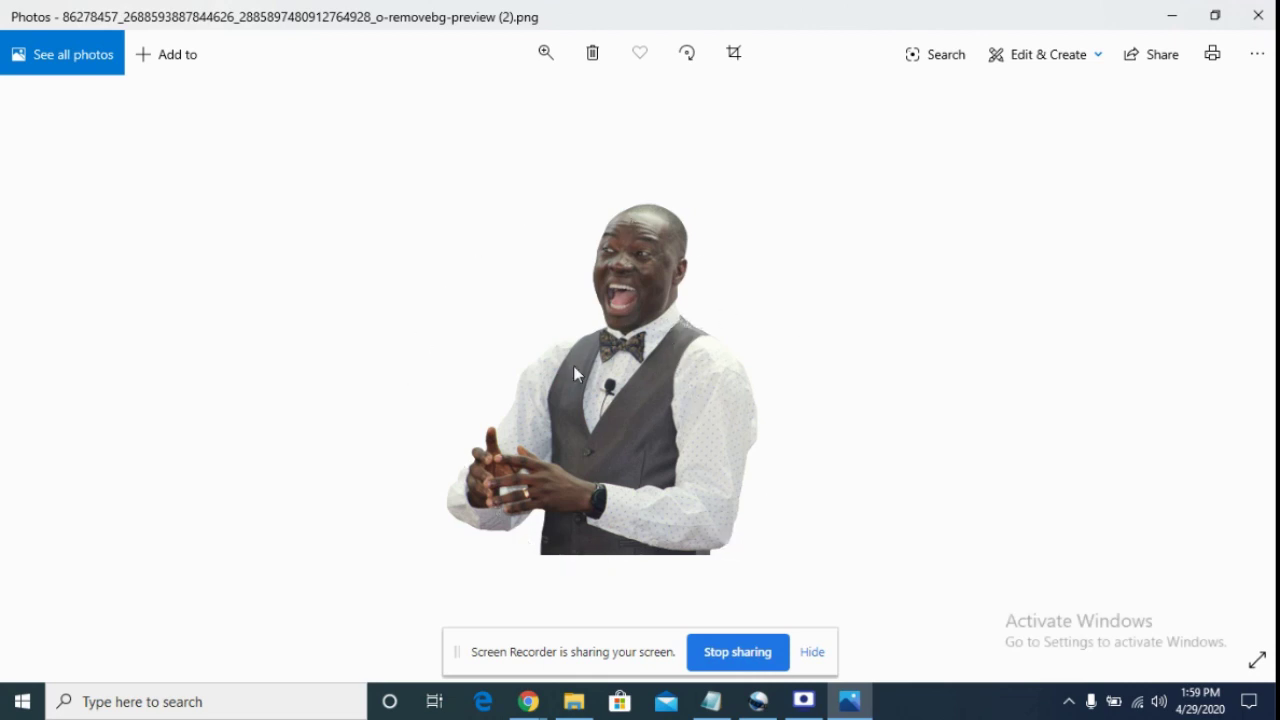
left_click(1257, 18)
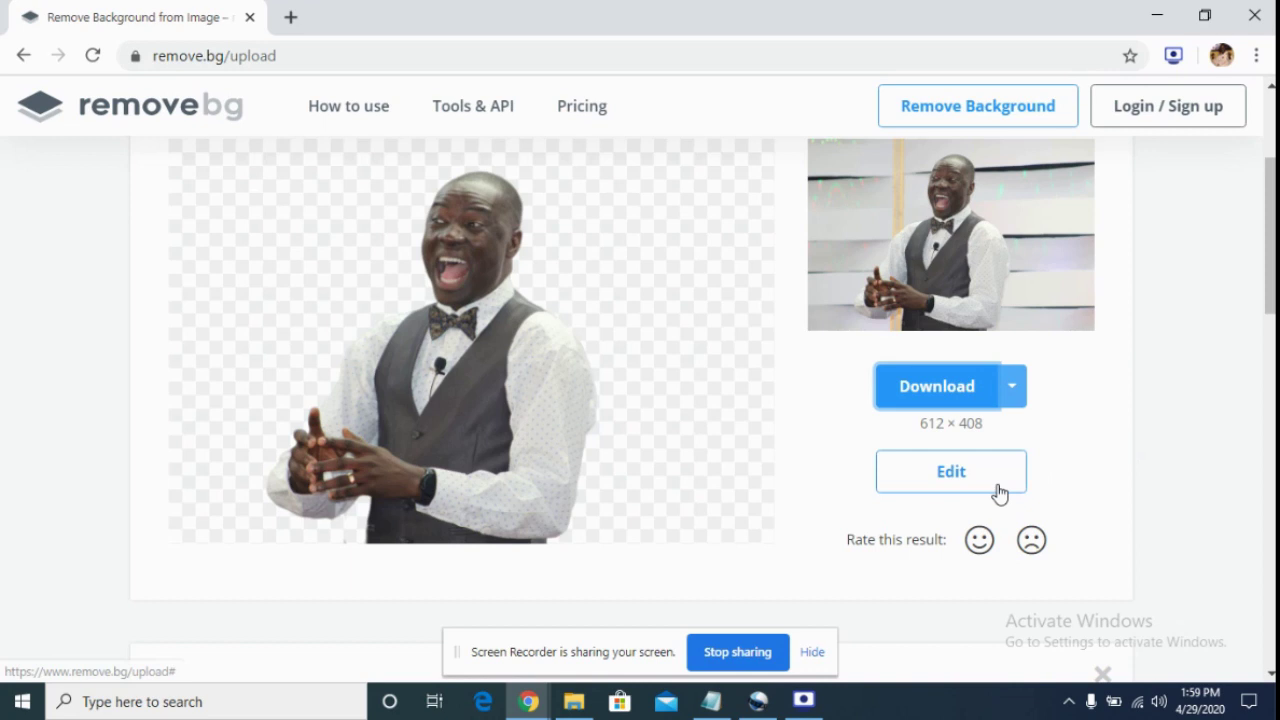
In the background editor, try strong and light blur on the original background
left_click(957, 488)
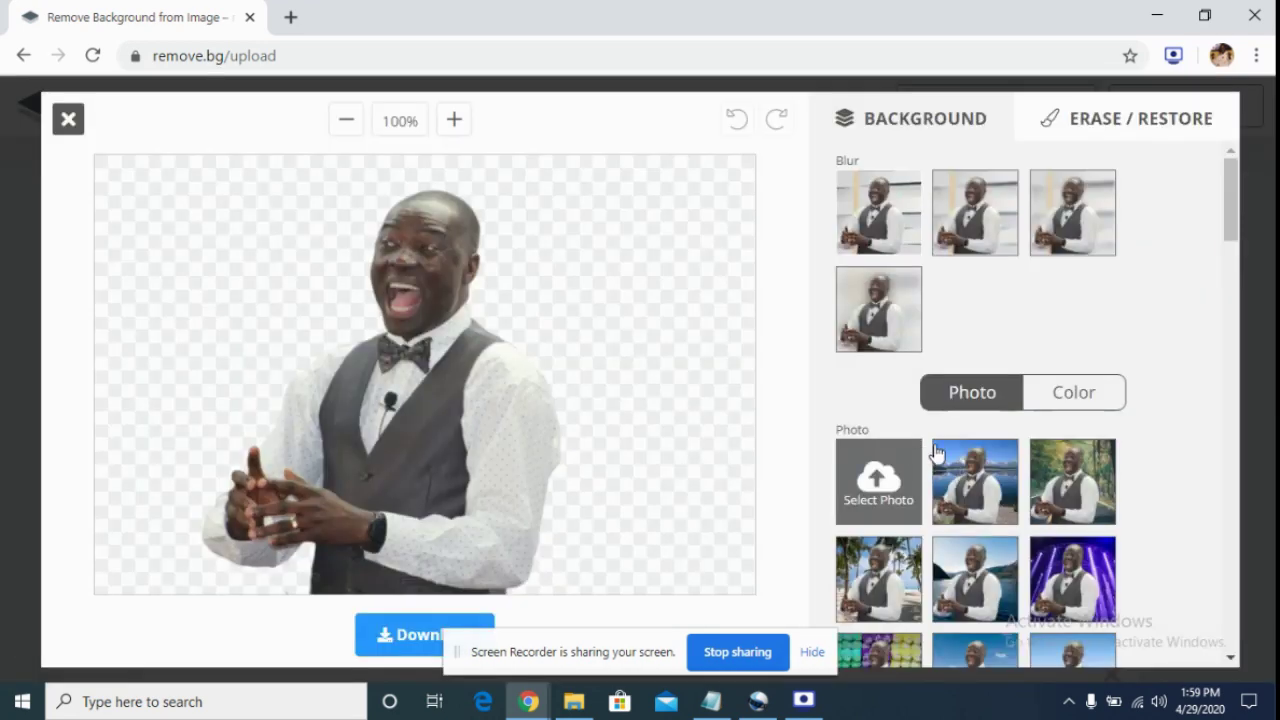
left_click(1045, 213)
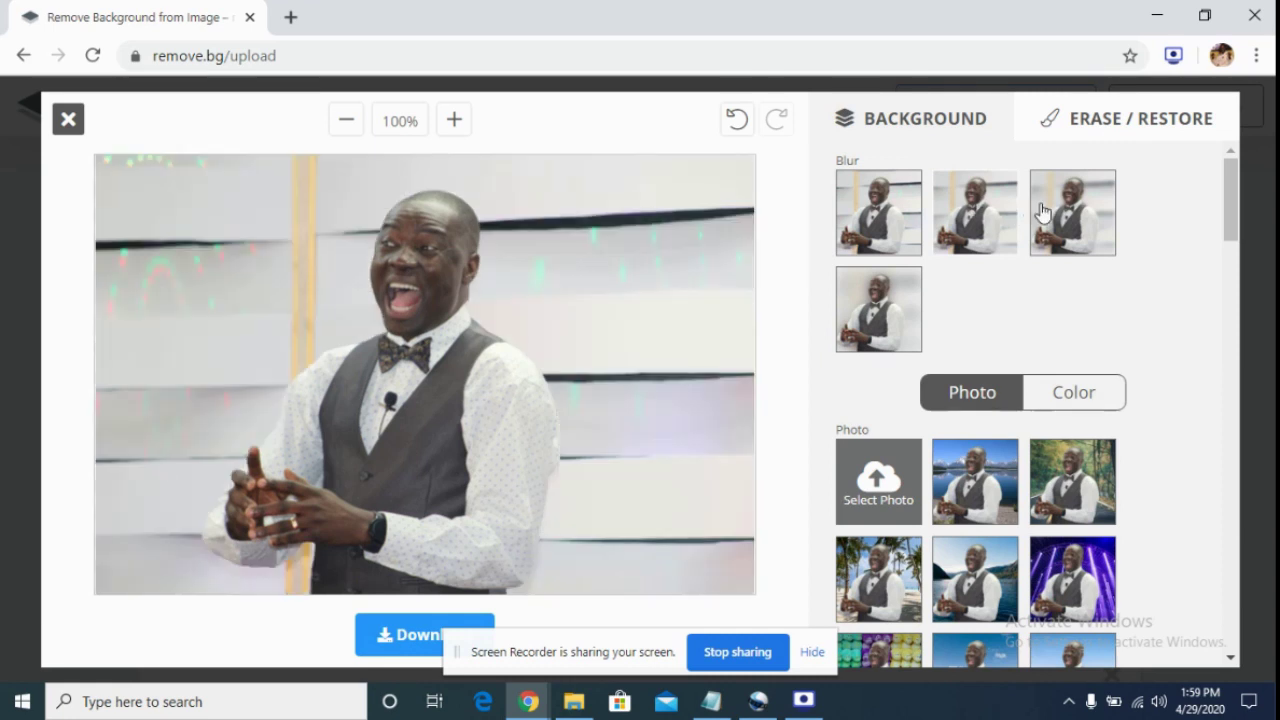
left_click(897, 311)
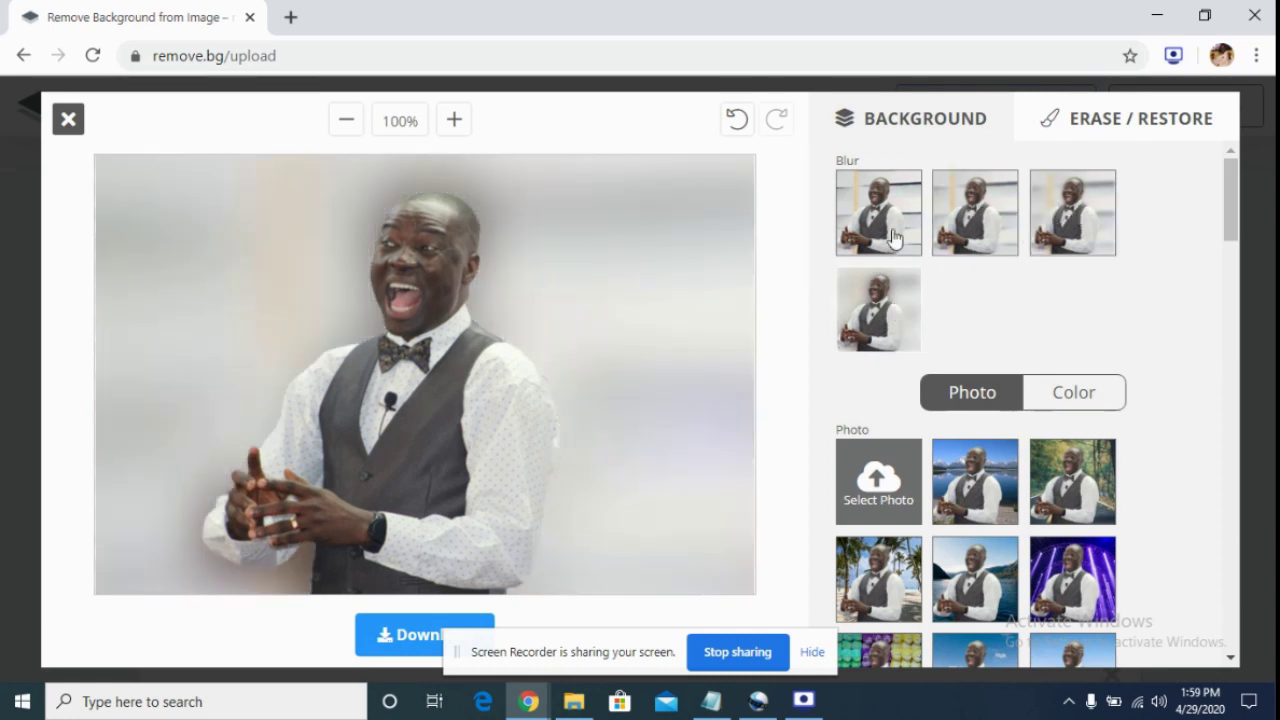
left_click(895, 236)
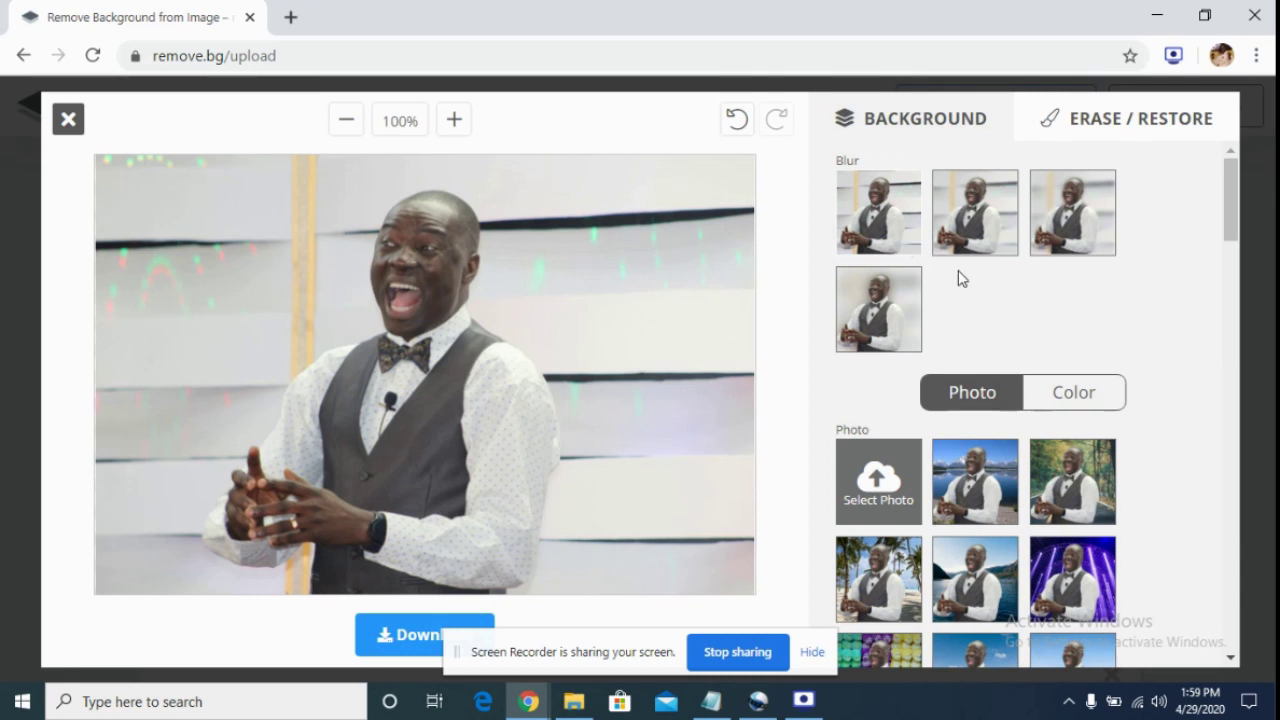
scroll(958, 270, "down", 1)
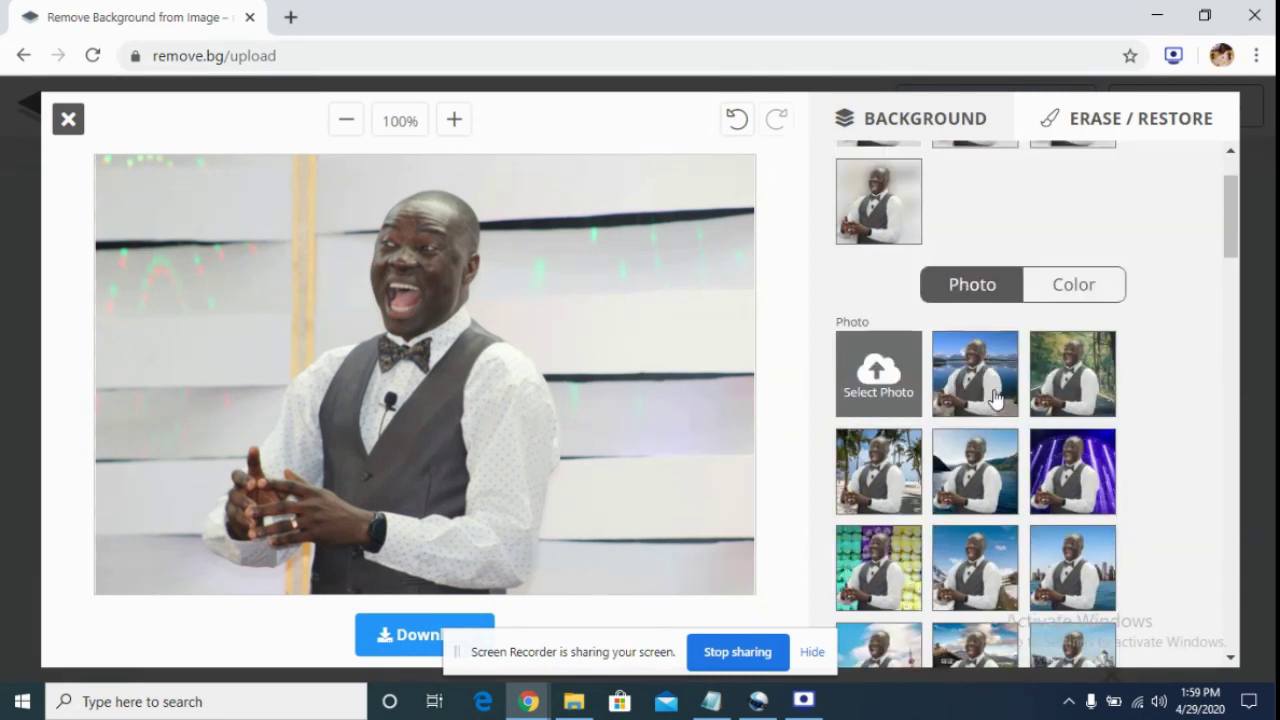
scroll(995, 398, "up", 1)
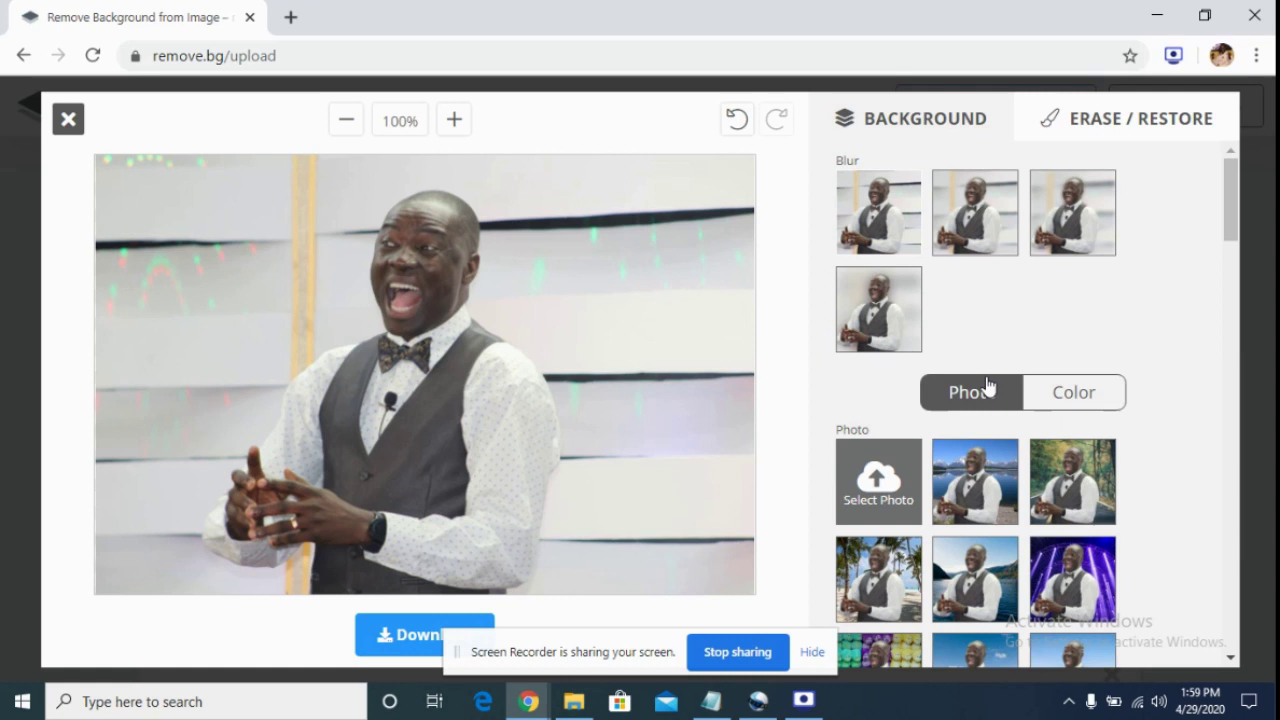
Try mountain lake, forest road, purple stage-lights, teddy bears and icy river city backgrounds
left_click(975, 497)
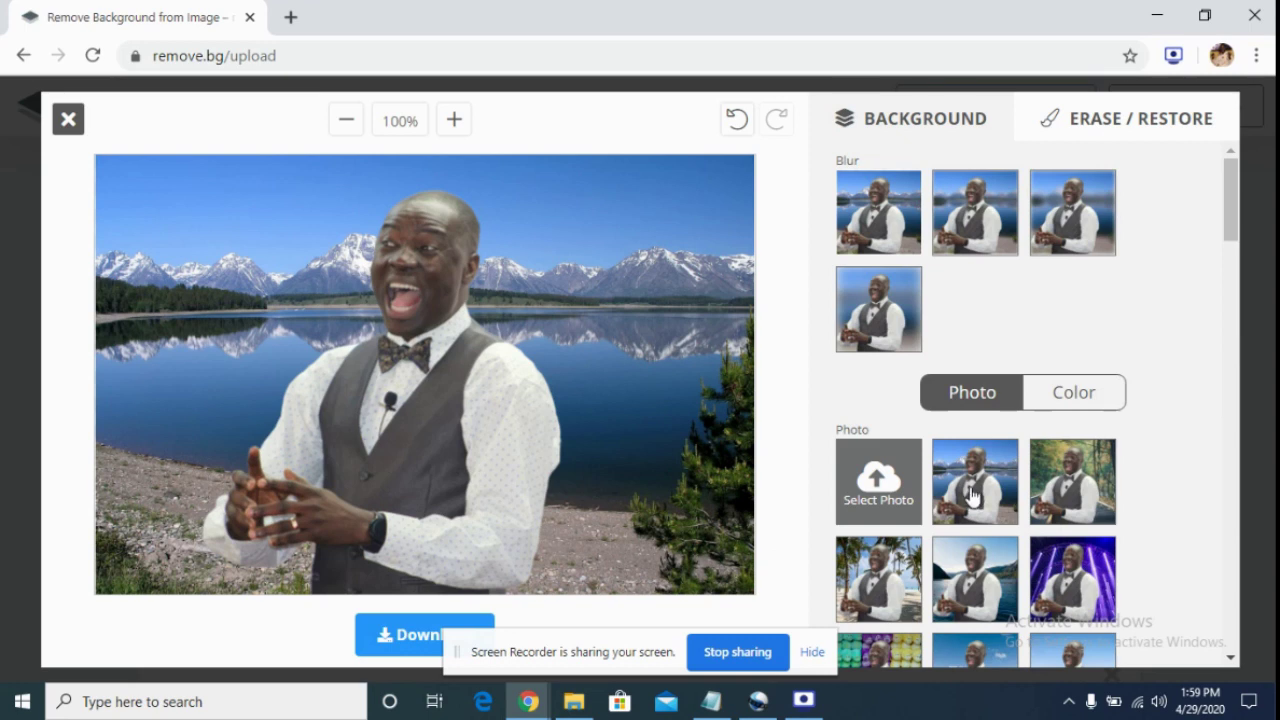
scroll(1065, 487, "down", 1)
left_click(1073, 377)
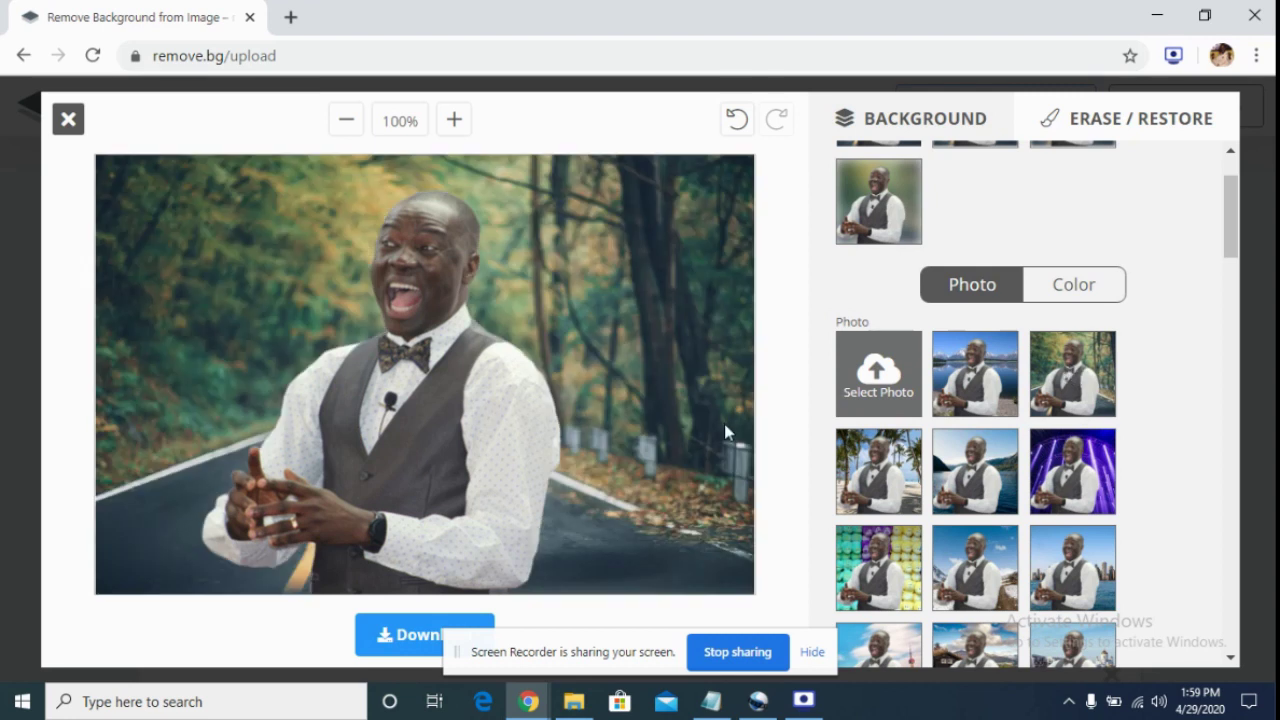
left_click(1062, 468)
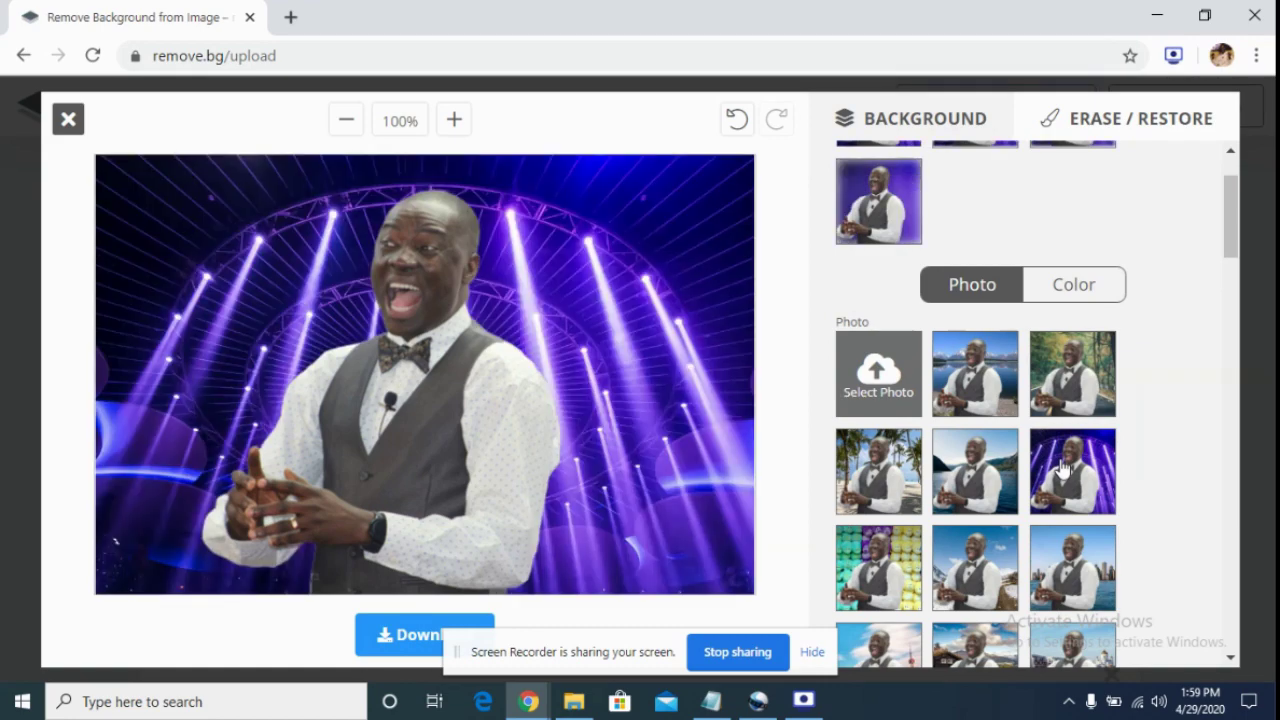
scroll(1062, 468, "down", 1)
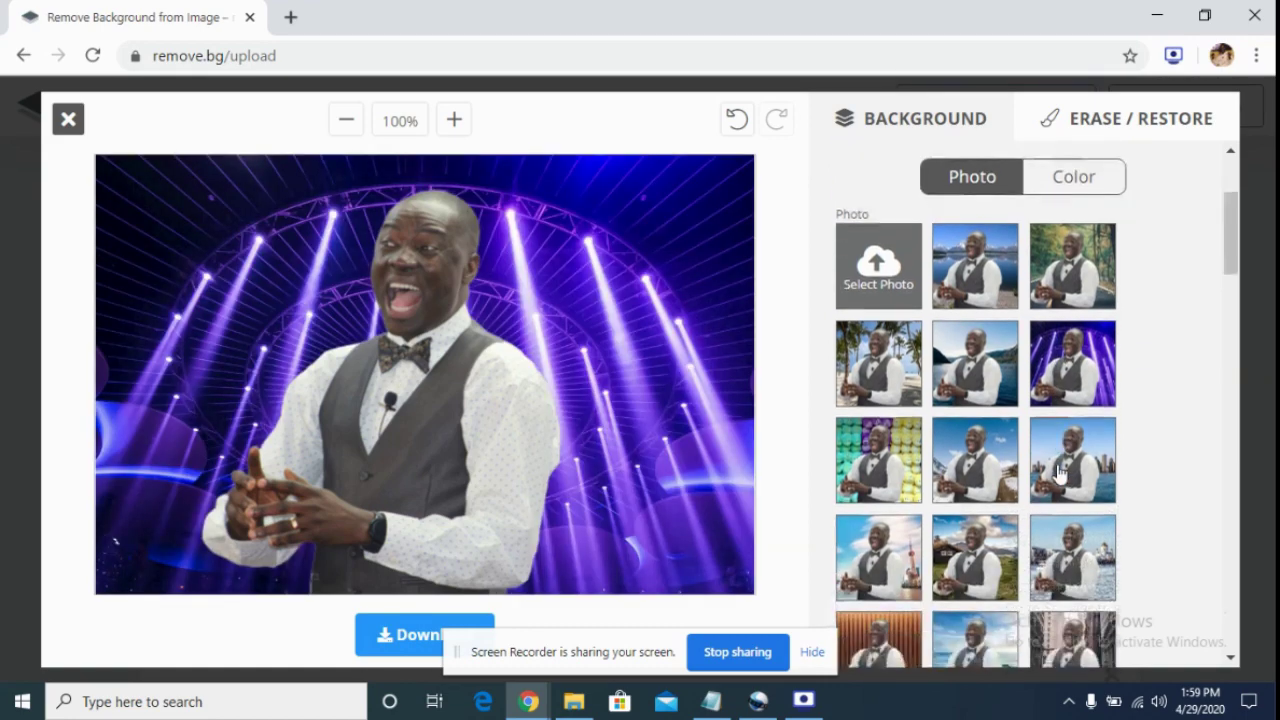
left_click(910, 470)
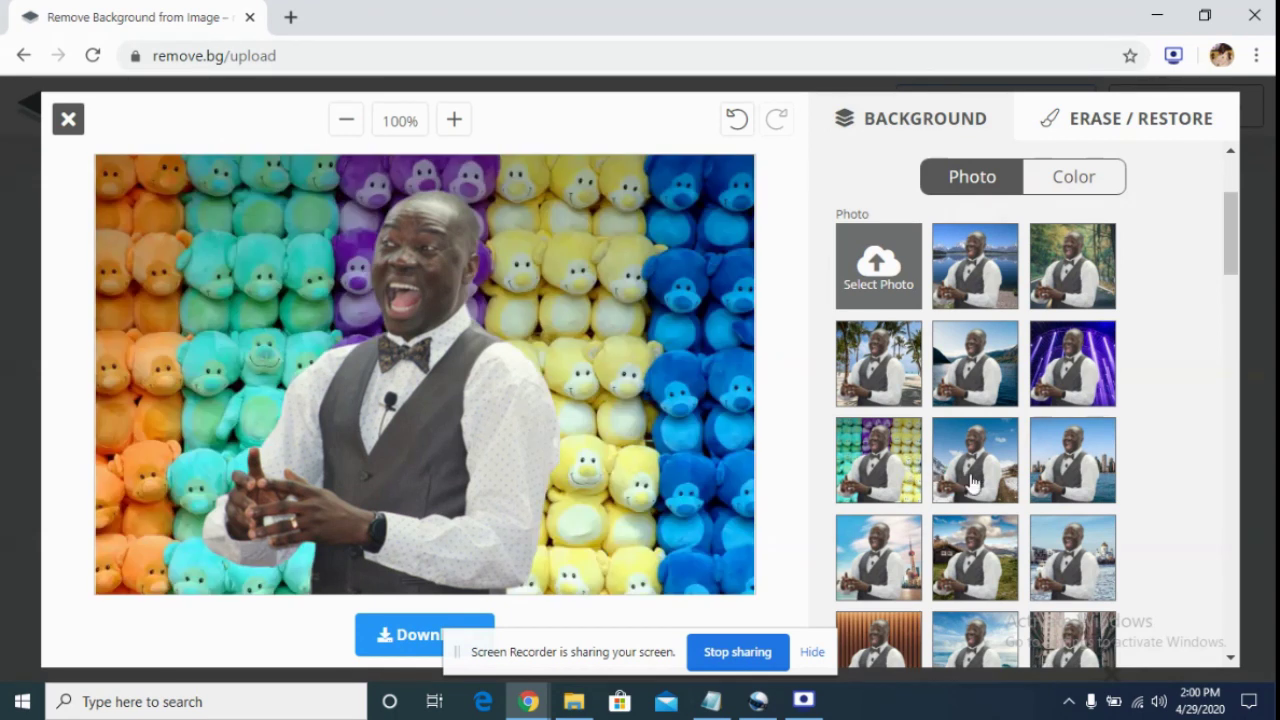
left_click(1085, 540)
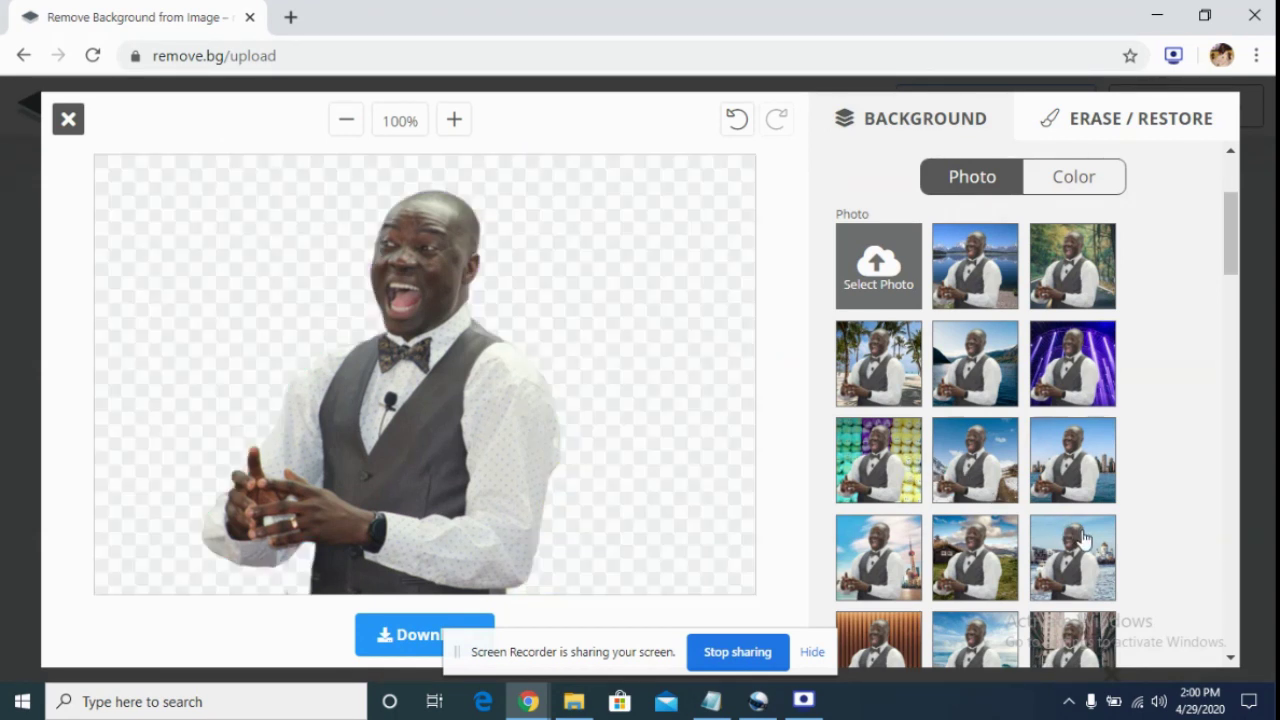
Try the pink dots, city sunset and tropical beach photo backgrounds
scroll(977, 436, "down", 1)
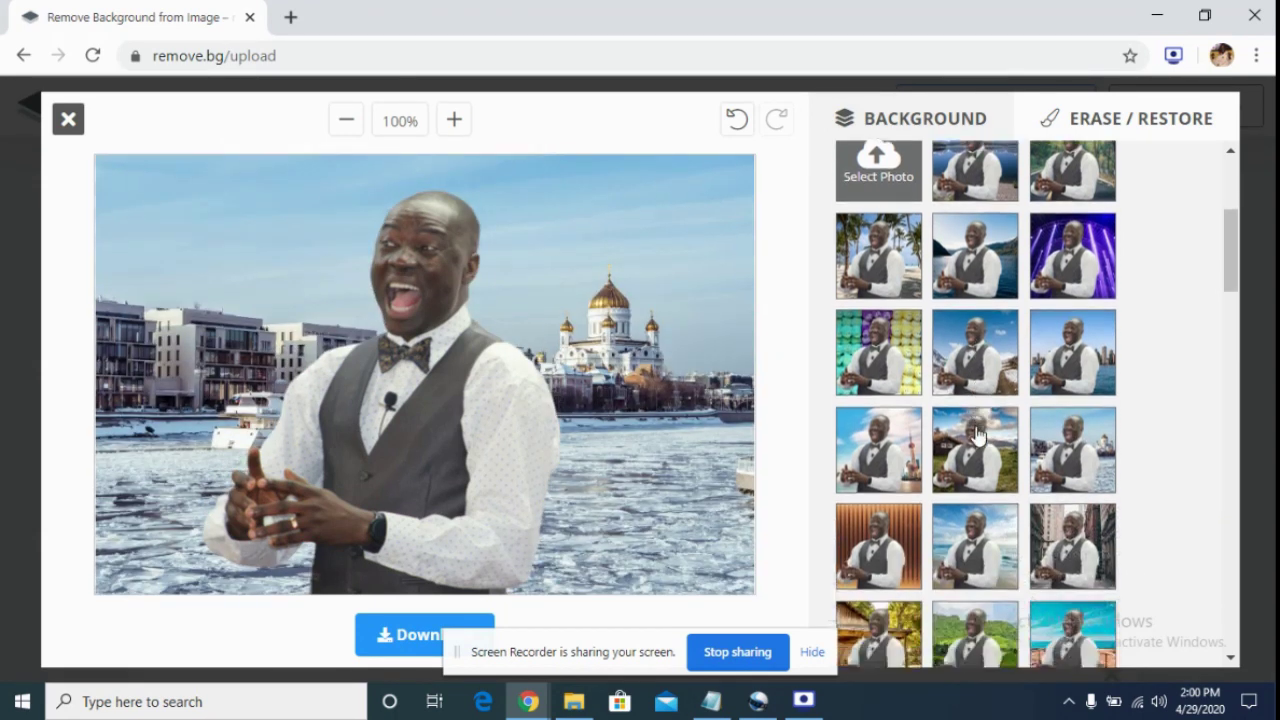
scroll(978, 434, "down", 1)
scroll(980, 432, "down", 1)
scroll(983, 430, "down", 1)
scroll(986, 428, "down", 1)
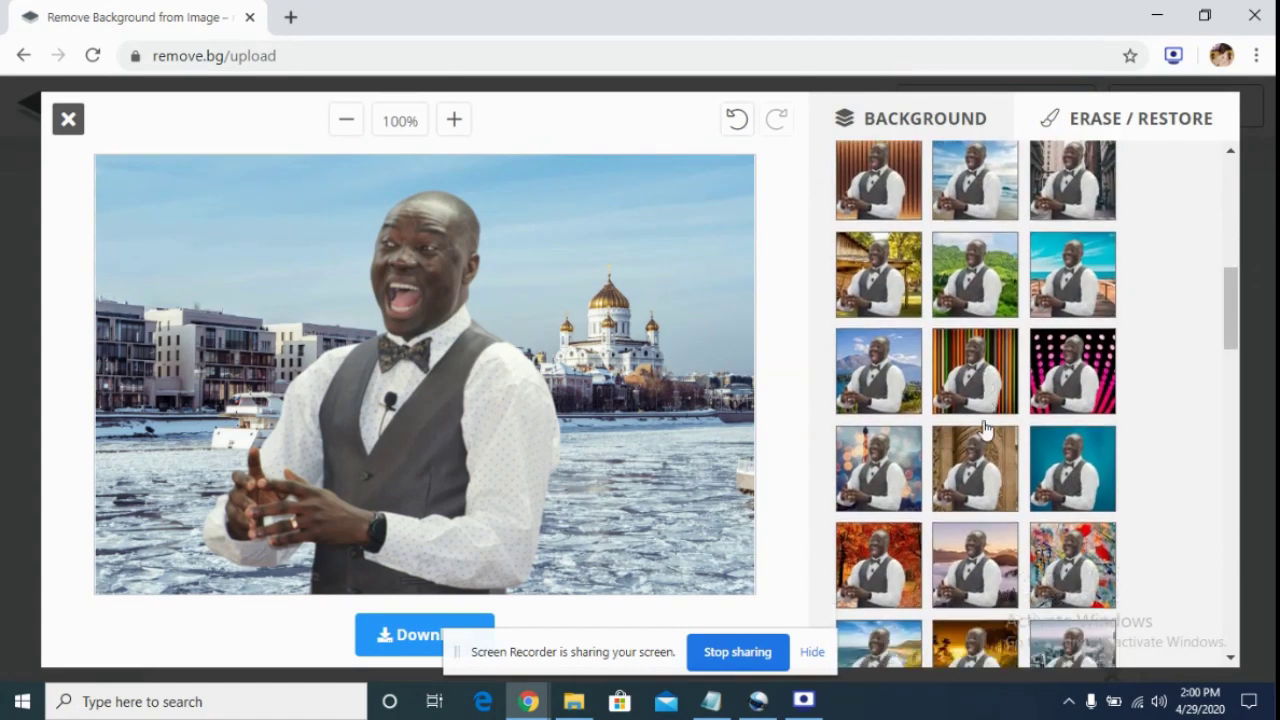
scroll(988, 424, "down", 1)
scroll(1040, 370, "up", 1)
left_click(1083, 320)
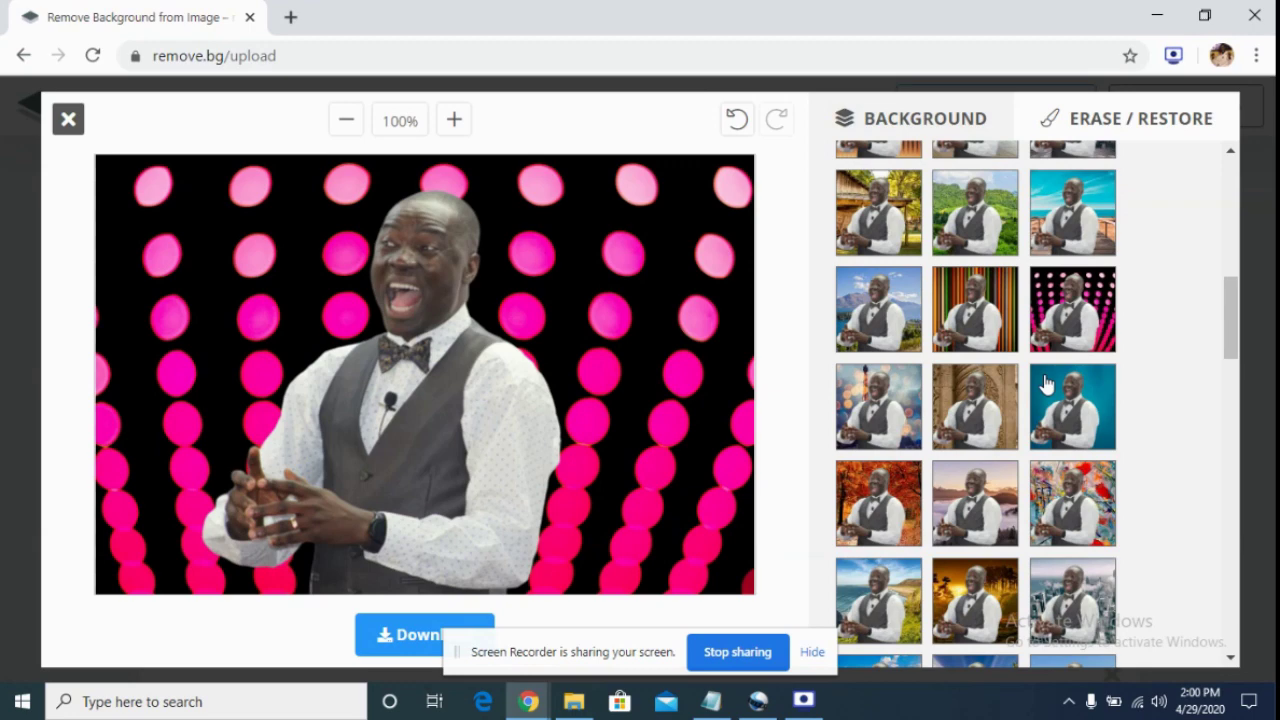
scroll(1040, 395, "down", 5)
scroll(960, 390, "up", 2)
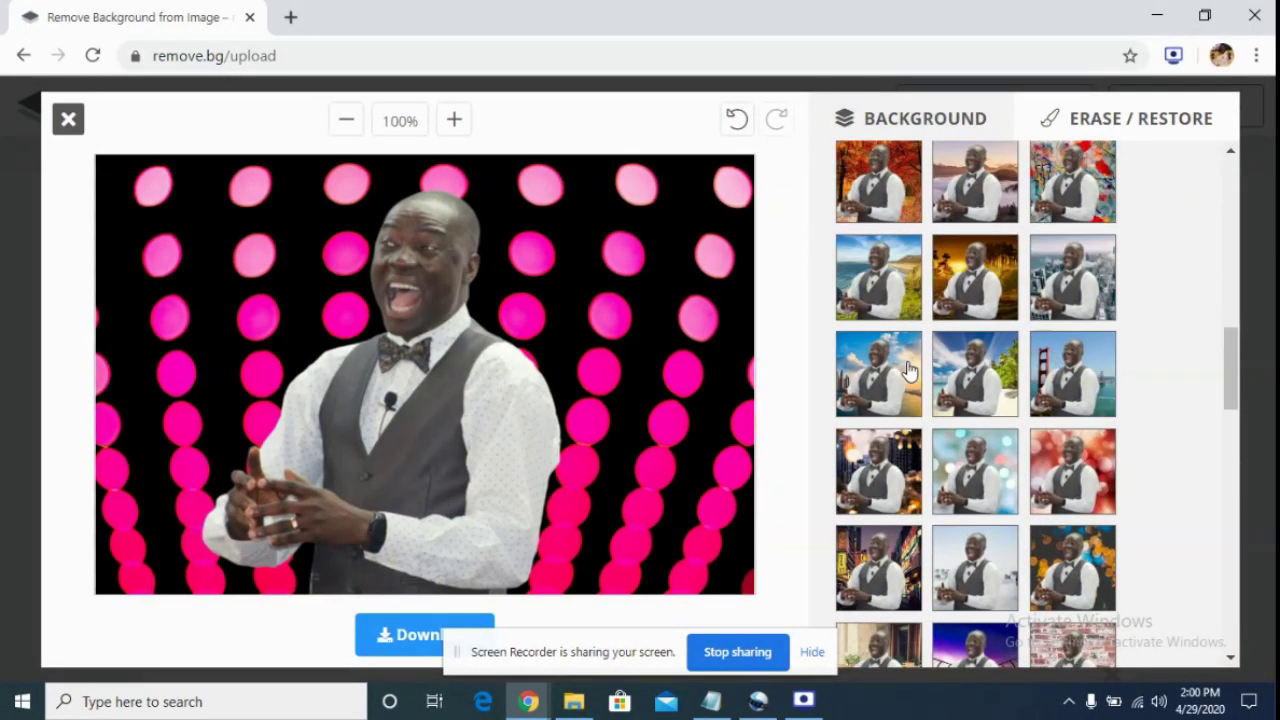
left_click(908, 371)
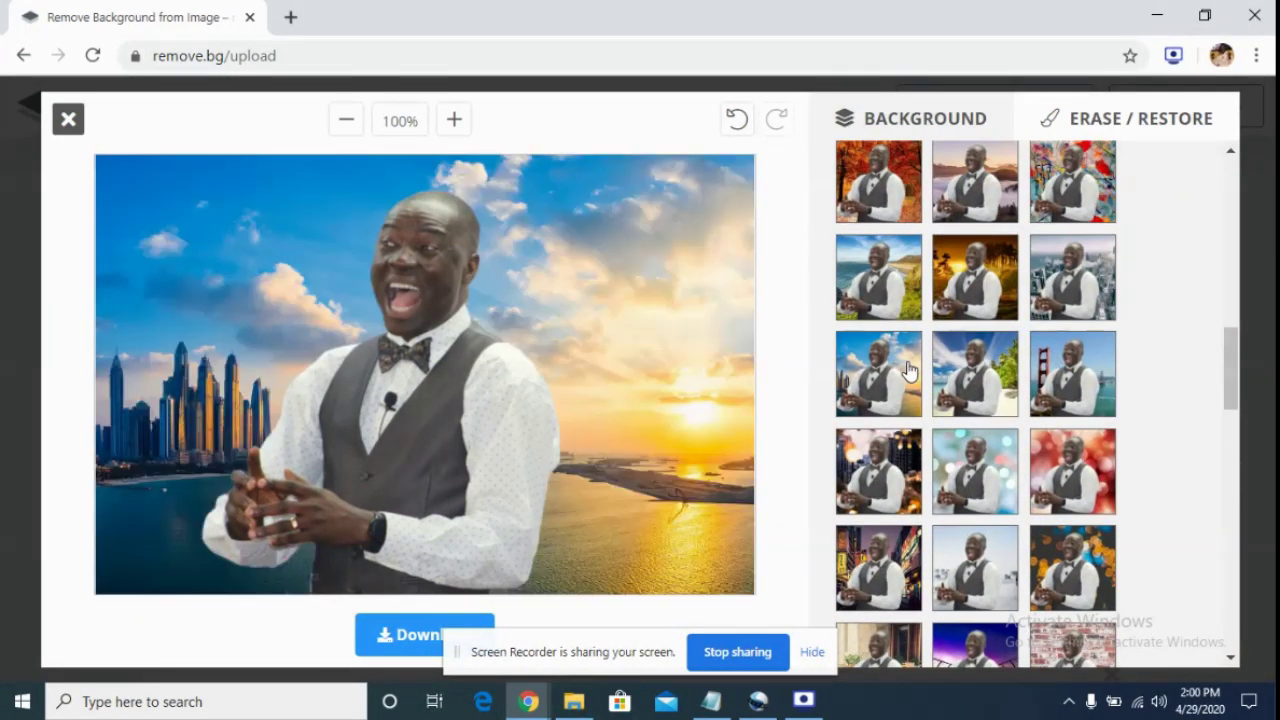
left_click(996, 370)
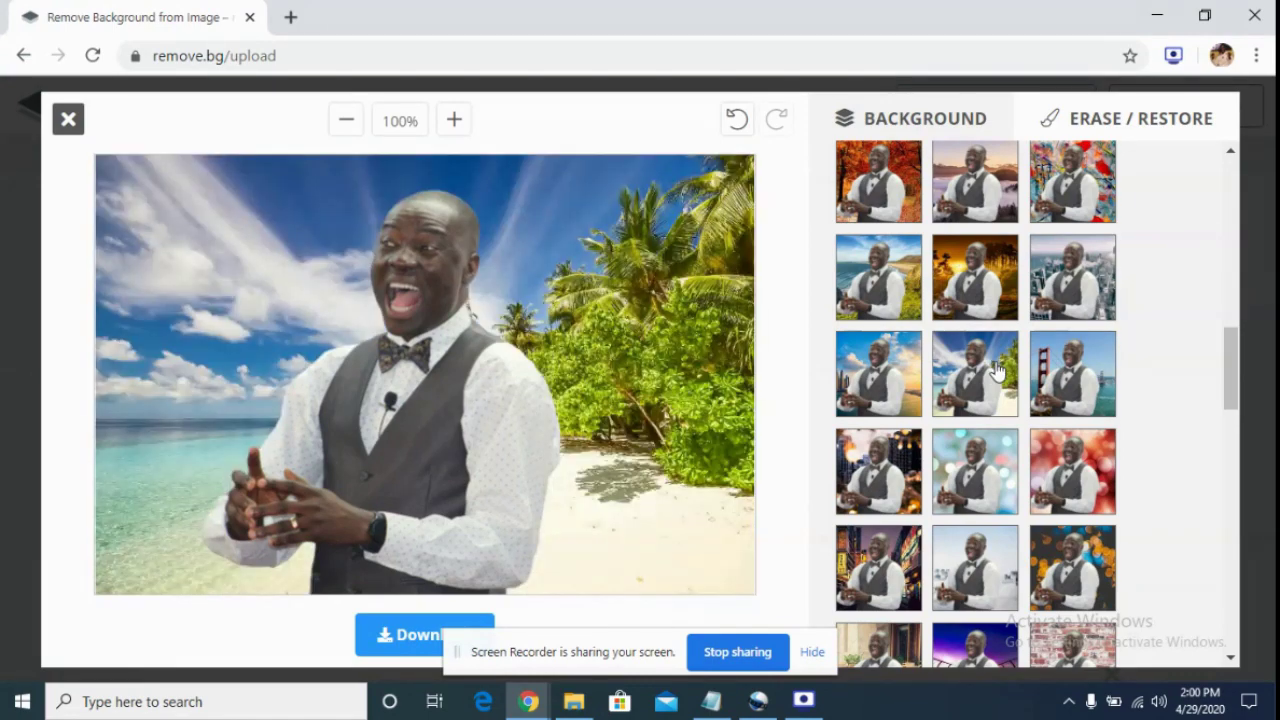
Put the colourful bokeh photo behind the man
scroll(996, 370, "down", 3)
scroll(998, 378, "down", 3)
scroll(1000, 386, "down", 3)
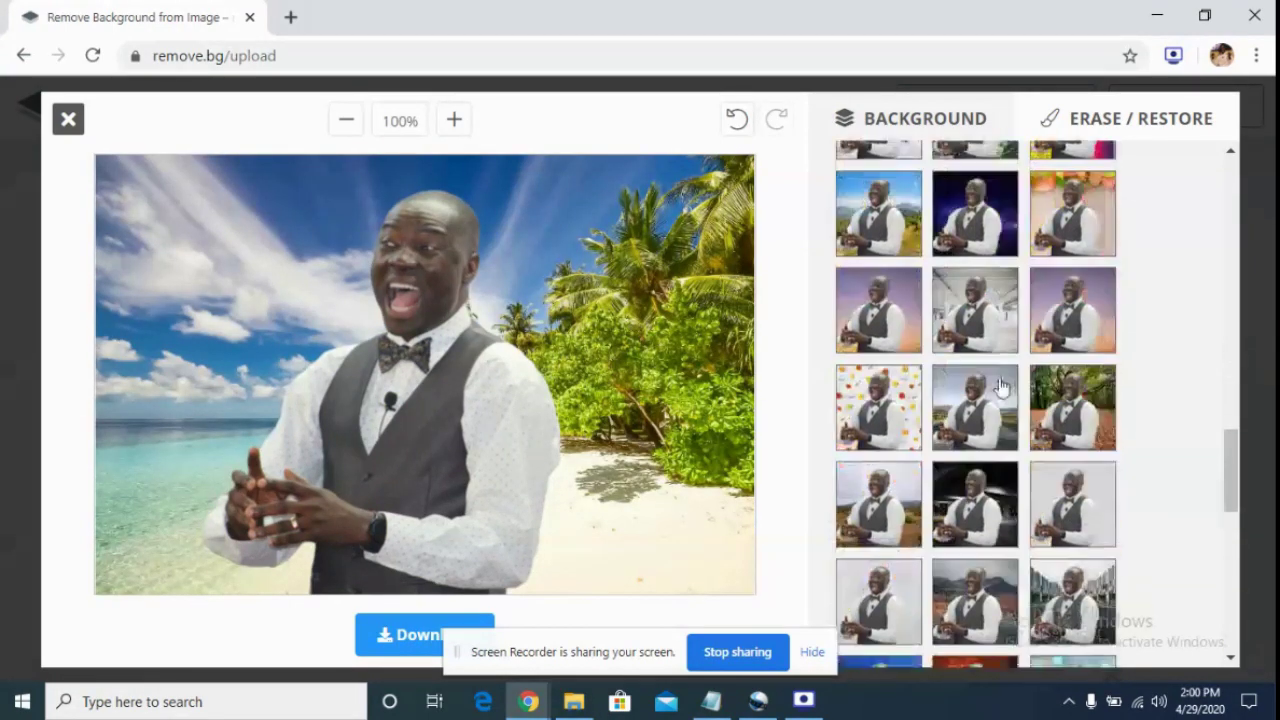
scroll(1000, 386, "down", 3)
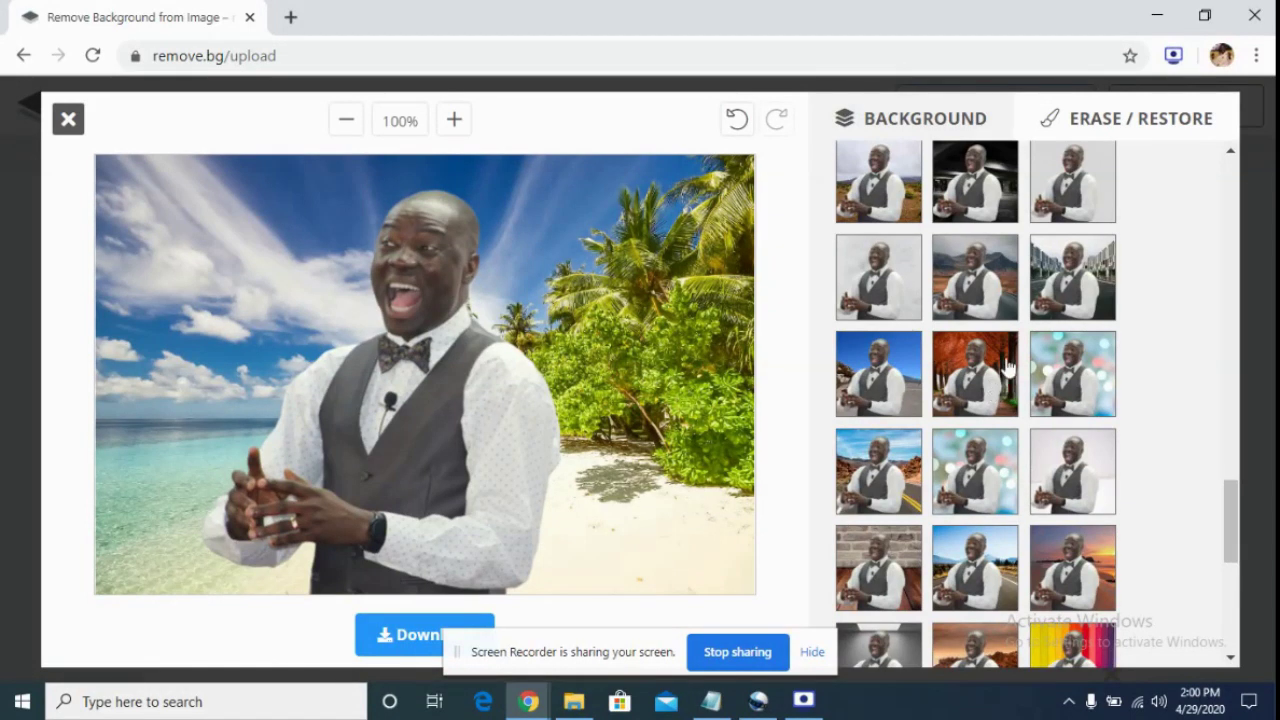
left_click(1069, 378)
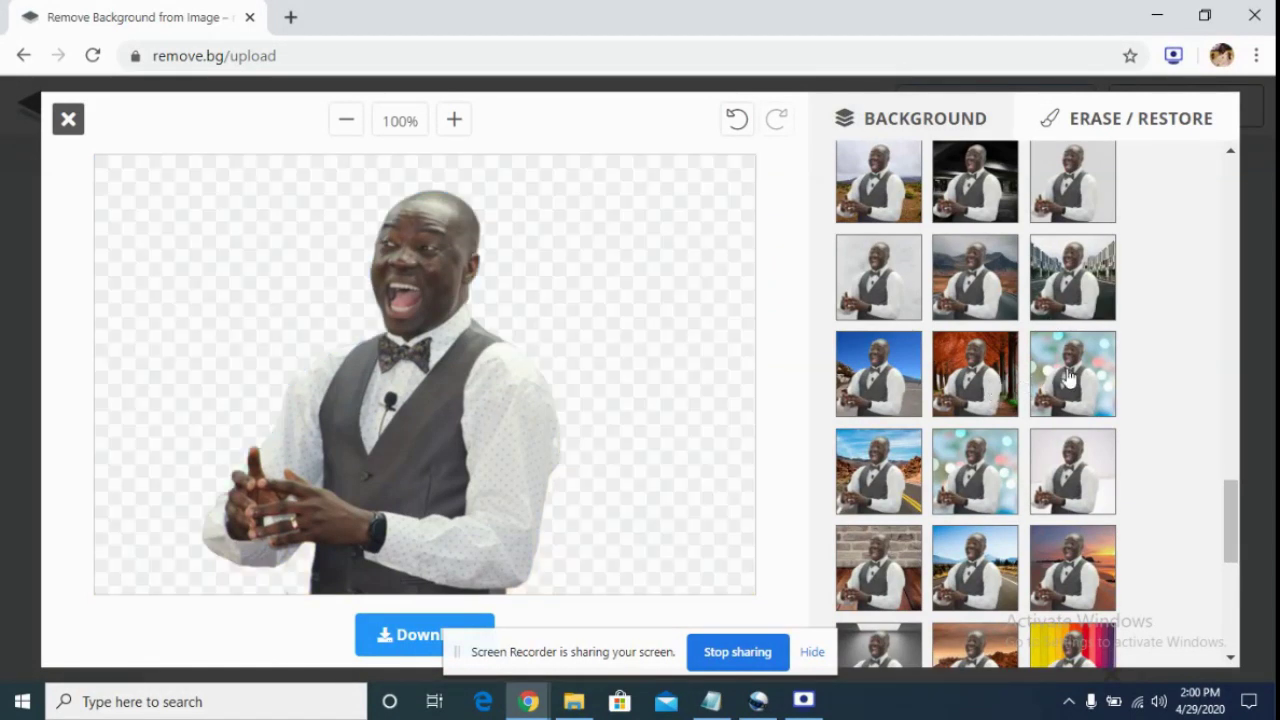
Switch to solid colours, try dark blue, and settle on an orange background
scroll(1016, 396, "up", 6)
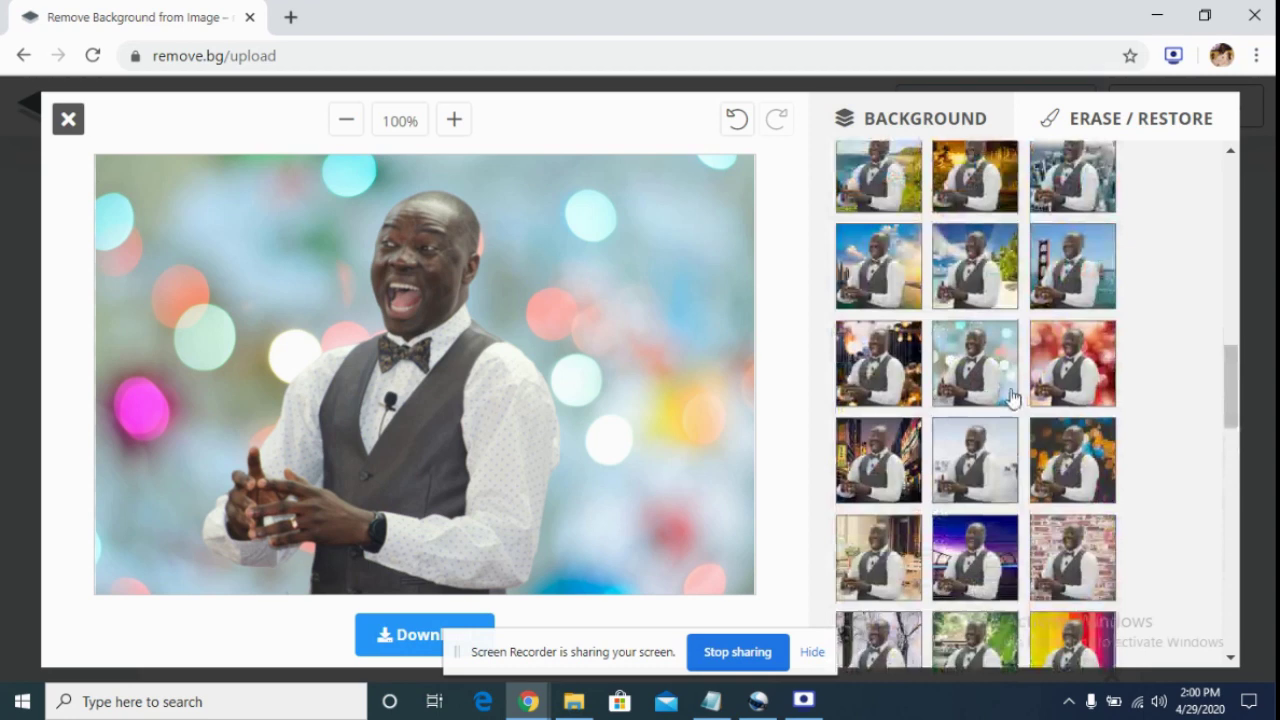
scroll(1016, 396, "up", 6)
scroll(1016, 398, "up", 6)
scroll(1018, 396, "up", 2)
left_click(1069, 400)
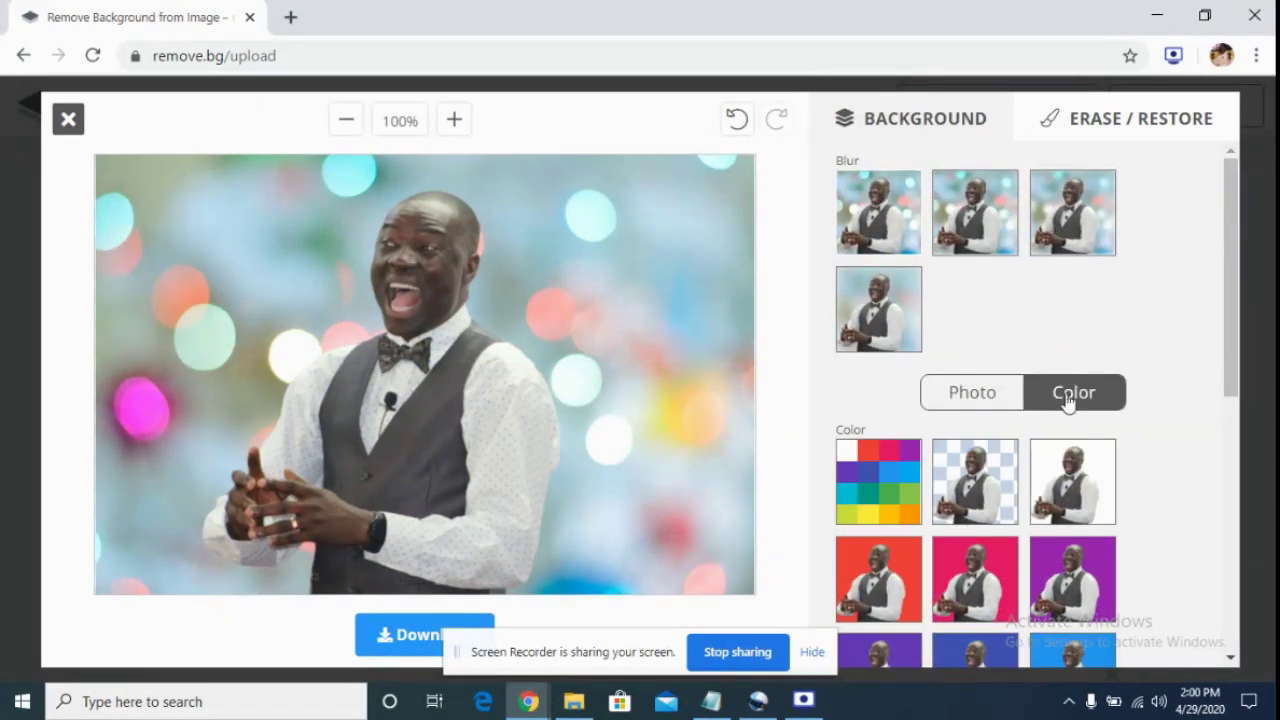
scroll(1035, 423, "down", 2)
scroll(1035, 423, "down", 1)
left_click(998, 357)
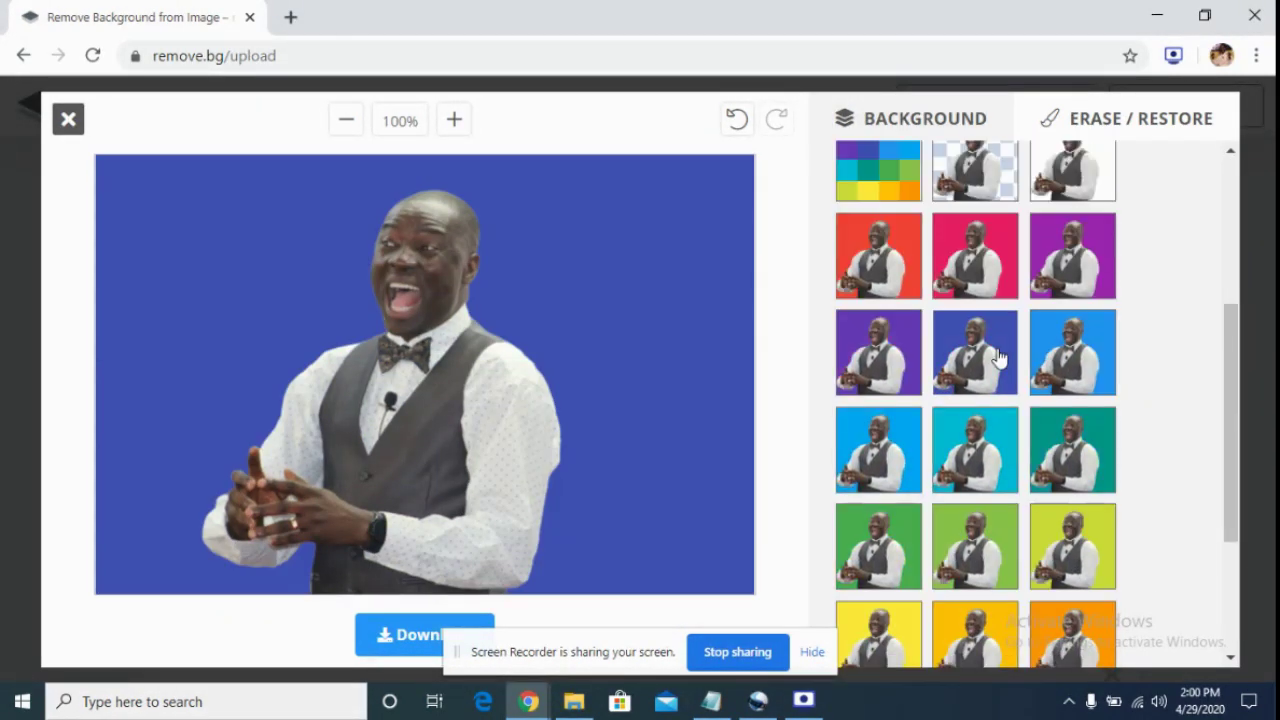
scroll(972, 490, "down", 2)
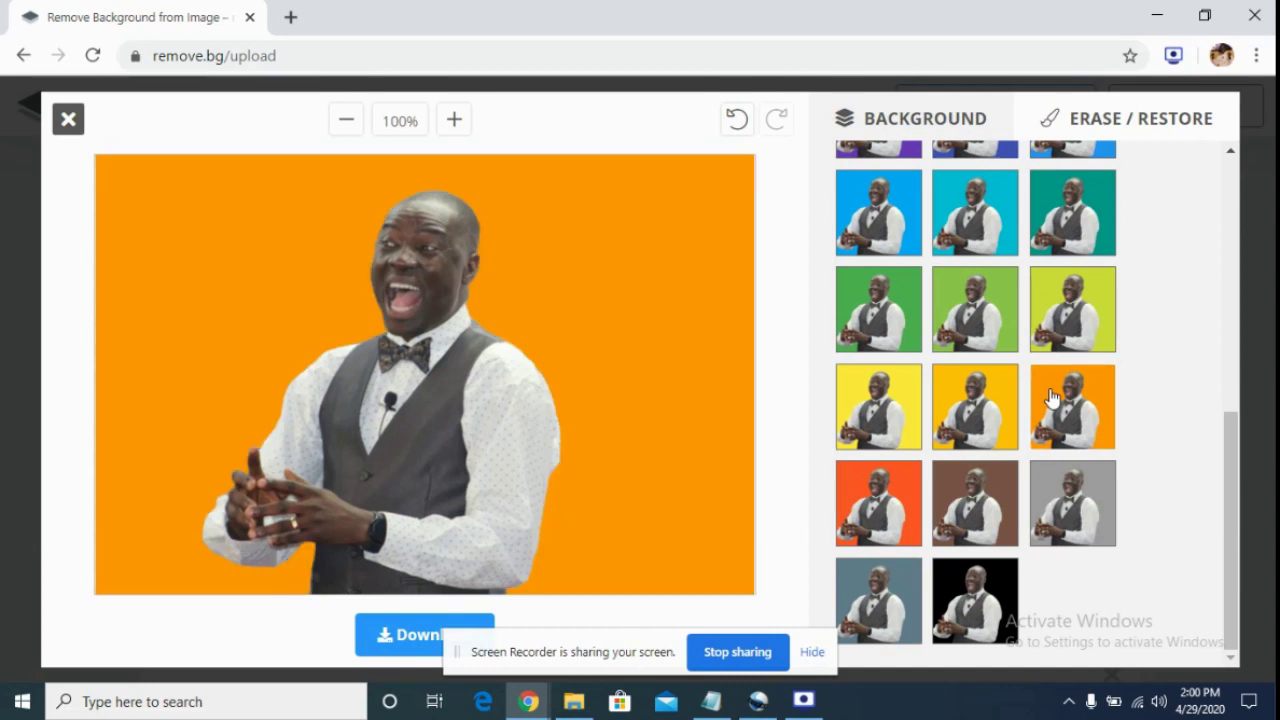
left_click(1052, 400)
scroll(1080, 277, "up", 4)
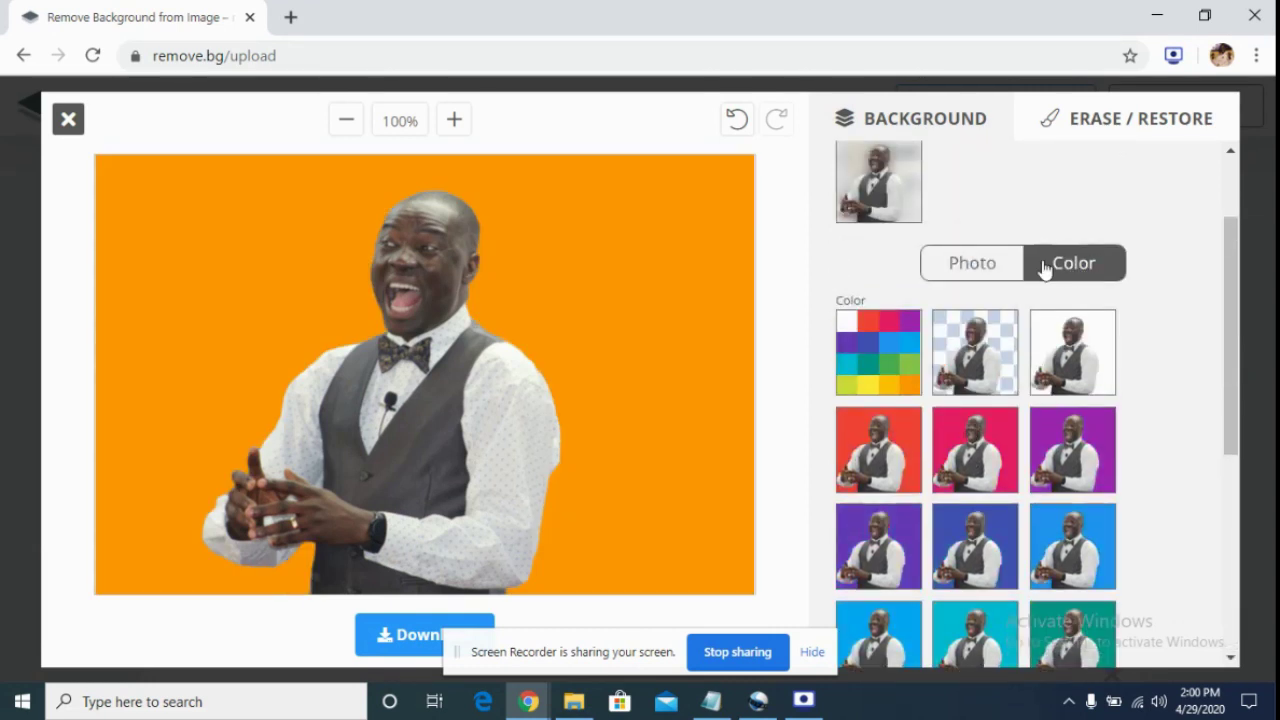
Return to photo backgrounds and try the carved stone arch and glass office building
left_click(1000, 266)
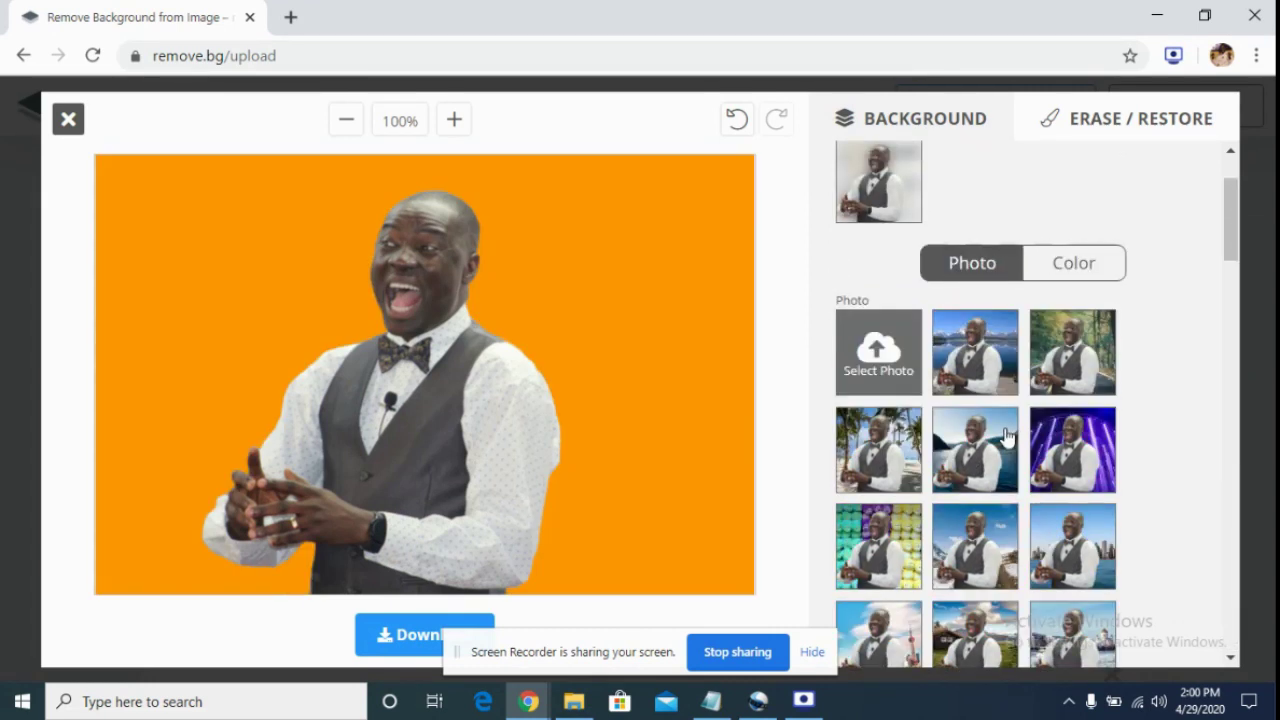
scroll(1000, 420, "down", 2)
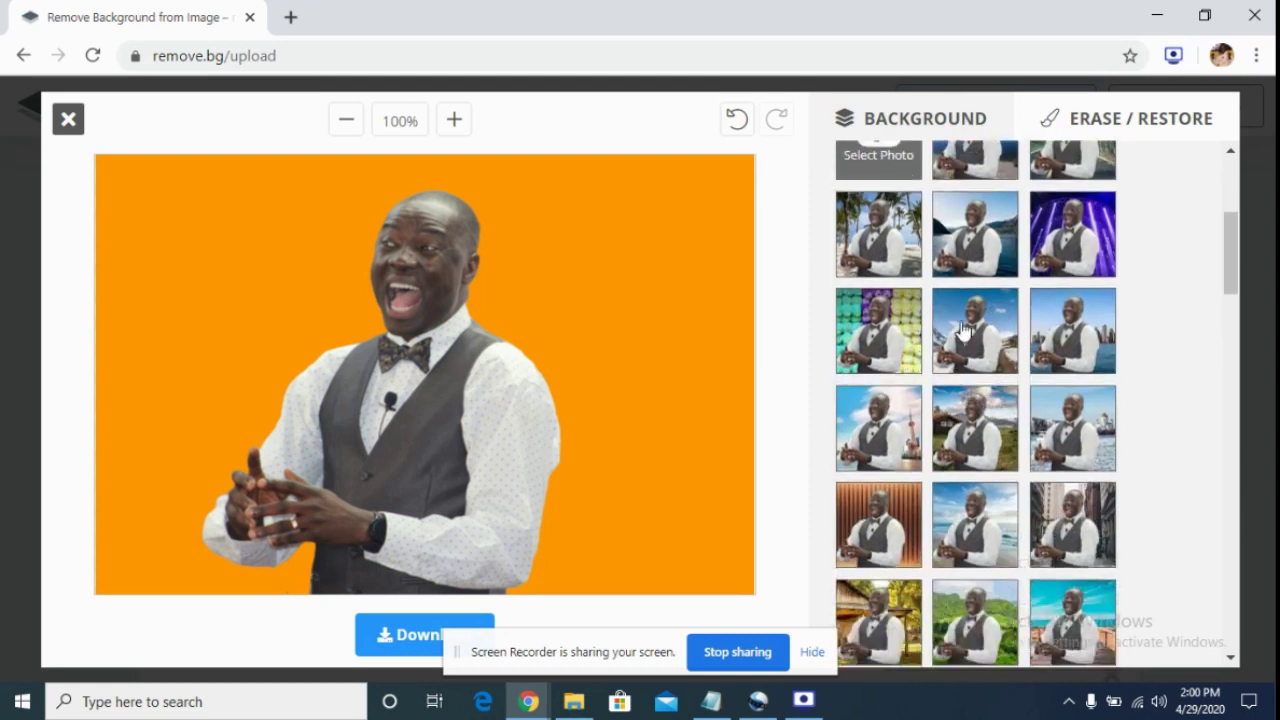
scroll(985, 420, "down", 5)
scroll(966, 460, "up", 2)
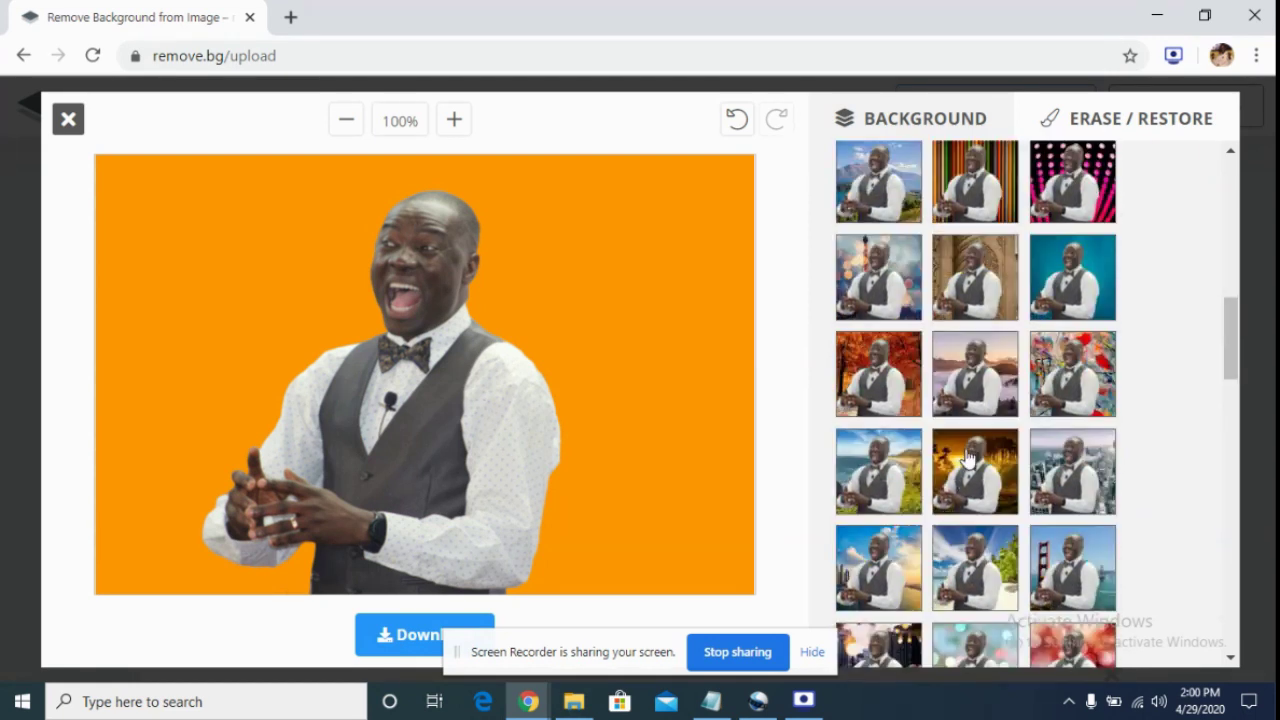
left_click(1008, 287)
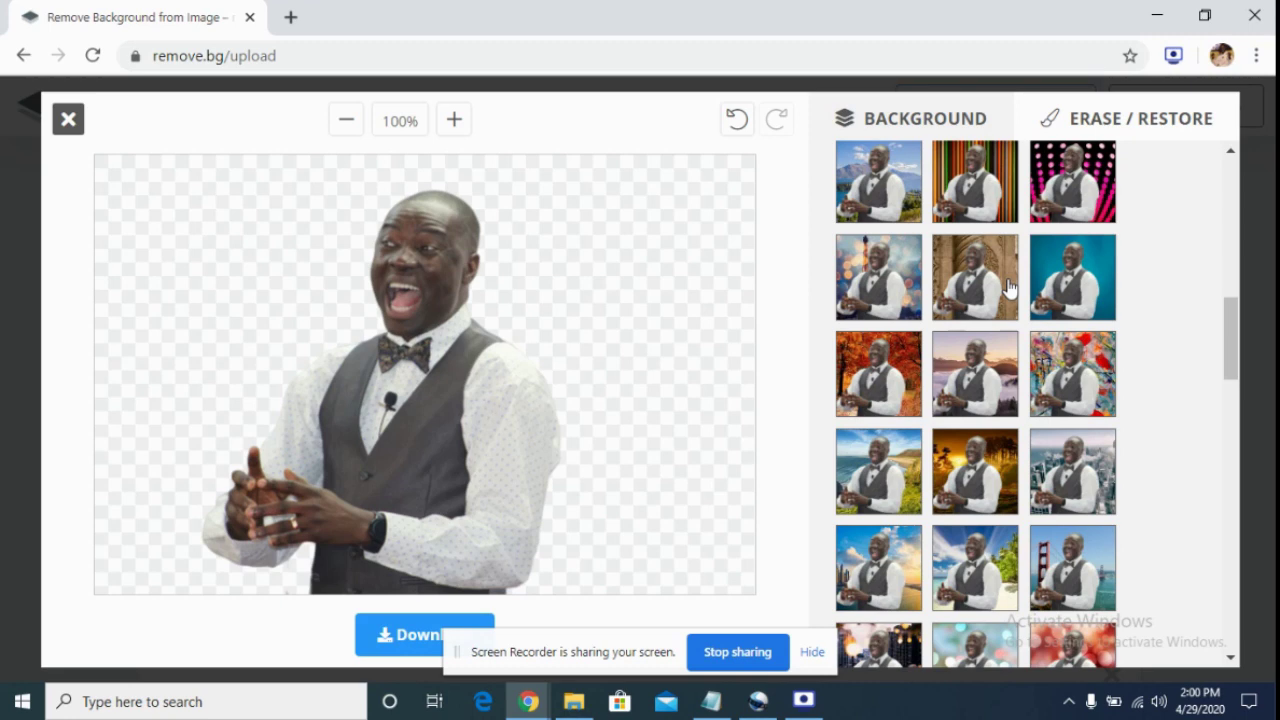
scroll(1005, 300, "down", 3)
scroll(1000, 330, "down", 2)
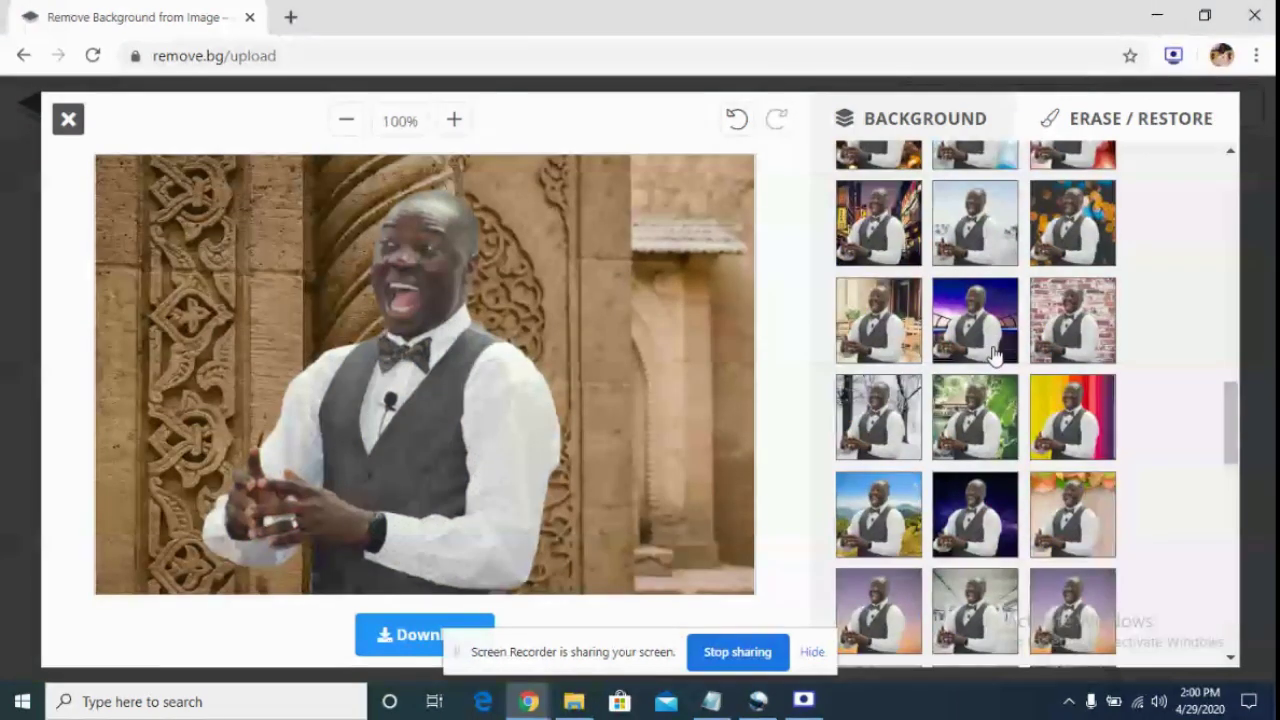
scroll(995, 350, "down", 3)
scroll(995, 358, "down", 3)
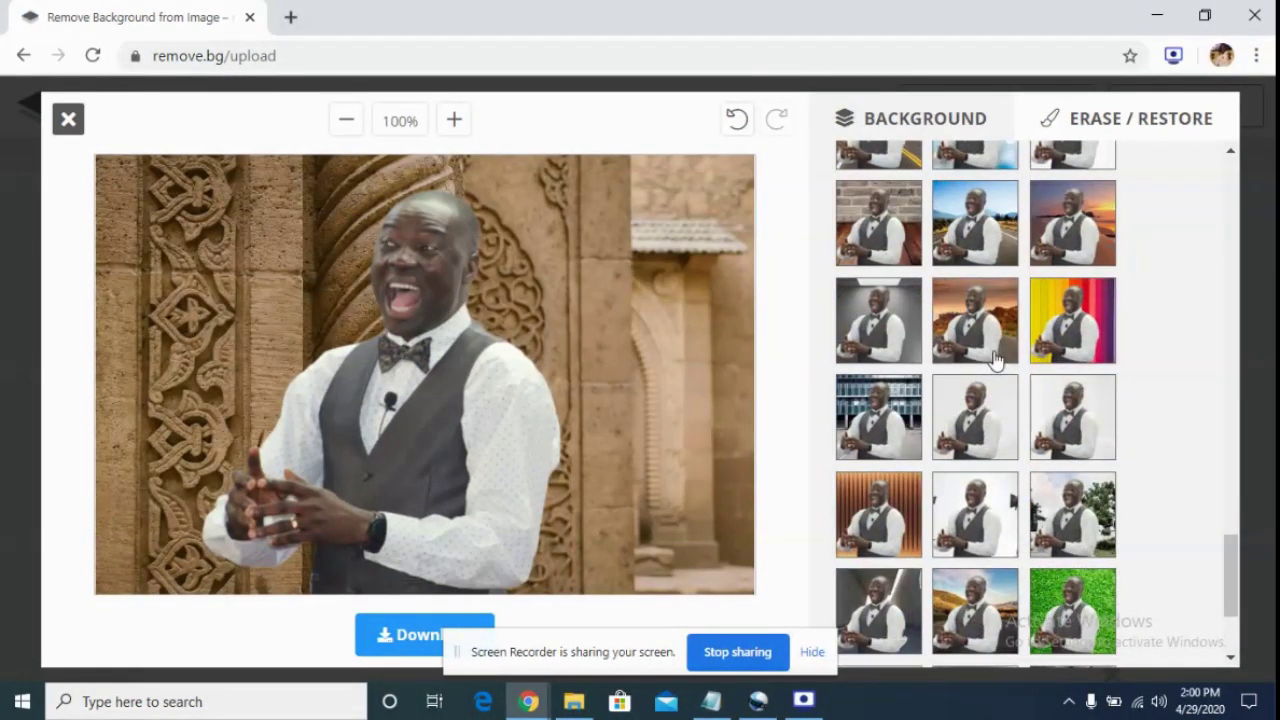
scroll(996, 360, "down", 2)
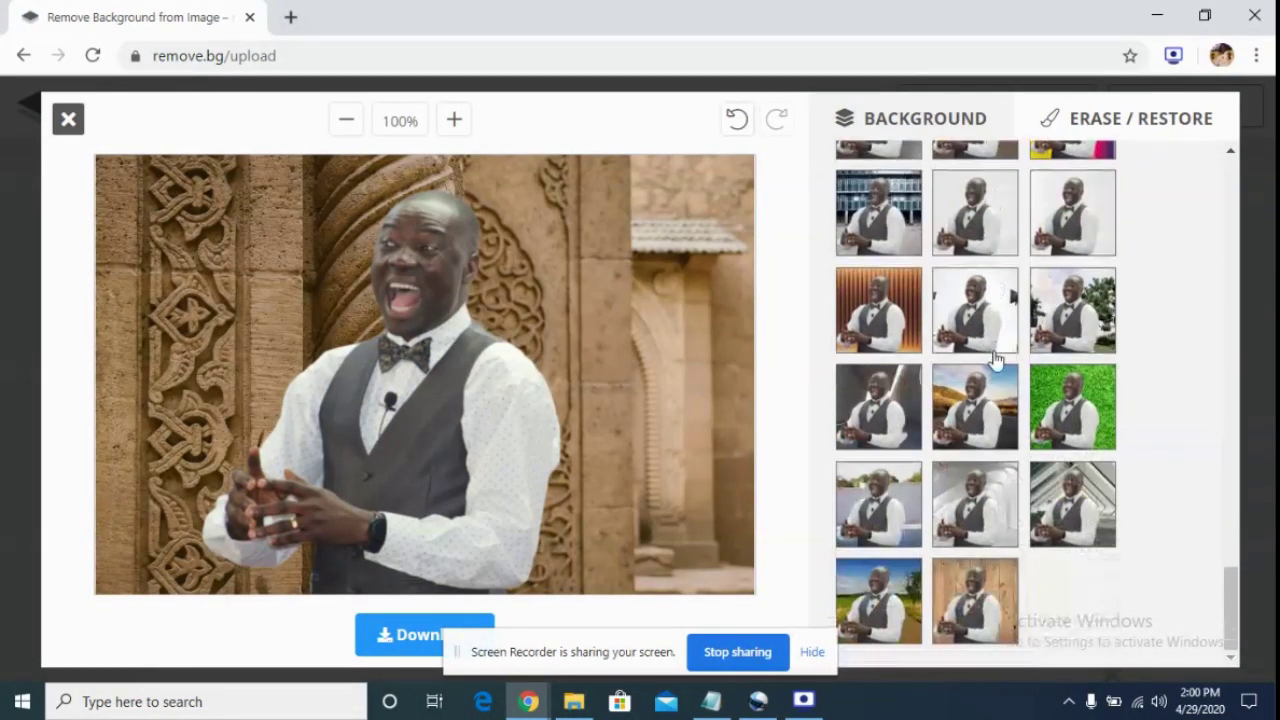
left_click(899, 237)
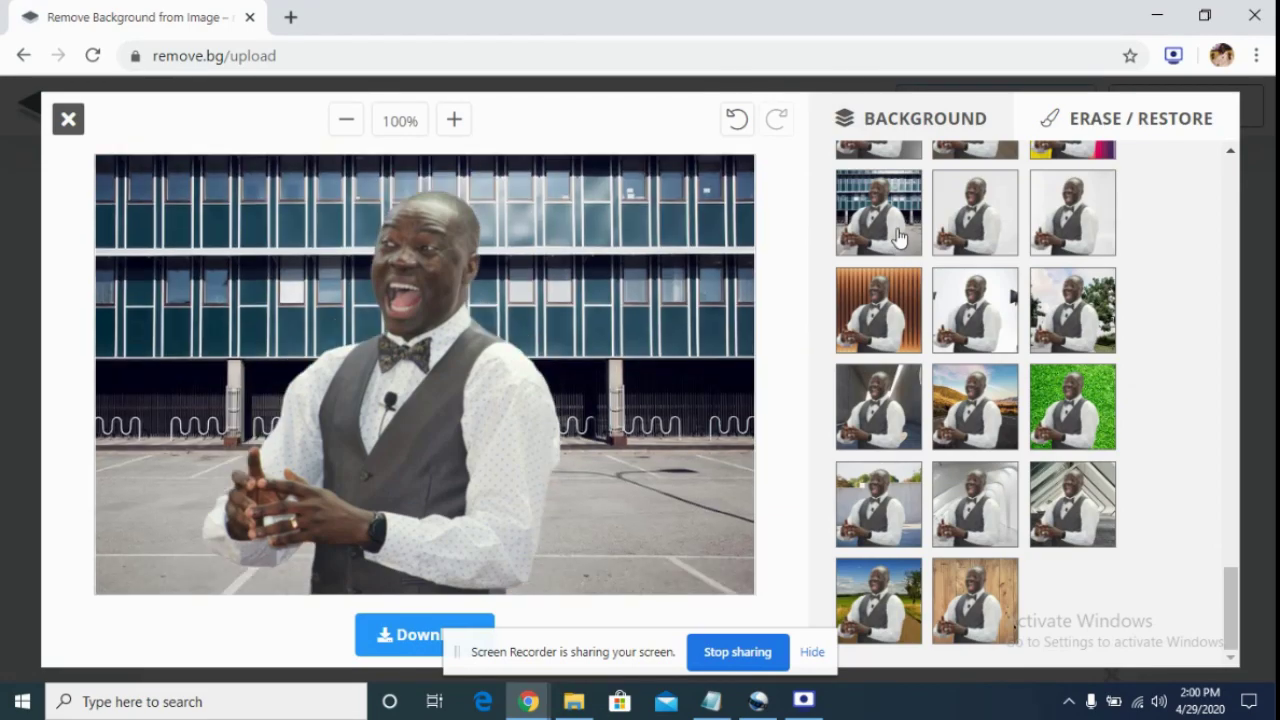
Try the desert road, choose the red-leaved forest road, and download the image
scroll(903, 338, "up", 1)
scroll(910, 370, "up", 2)
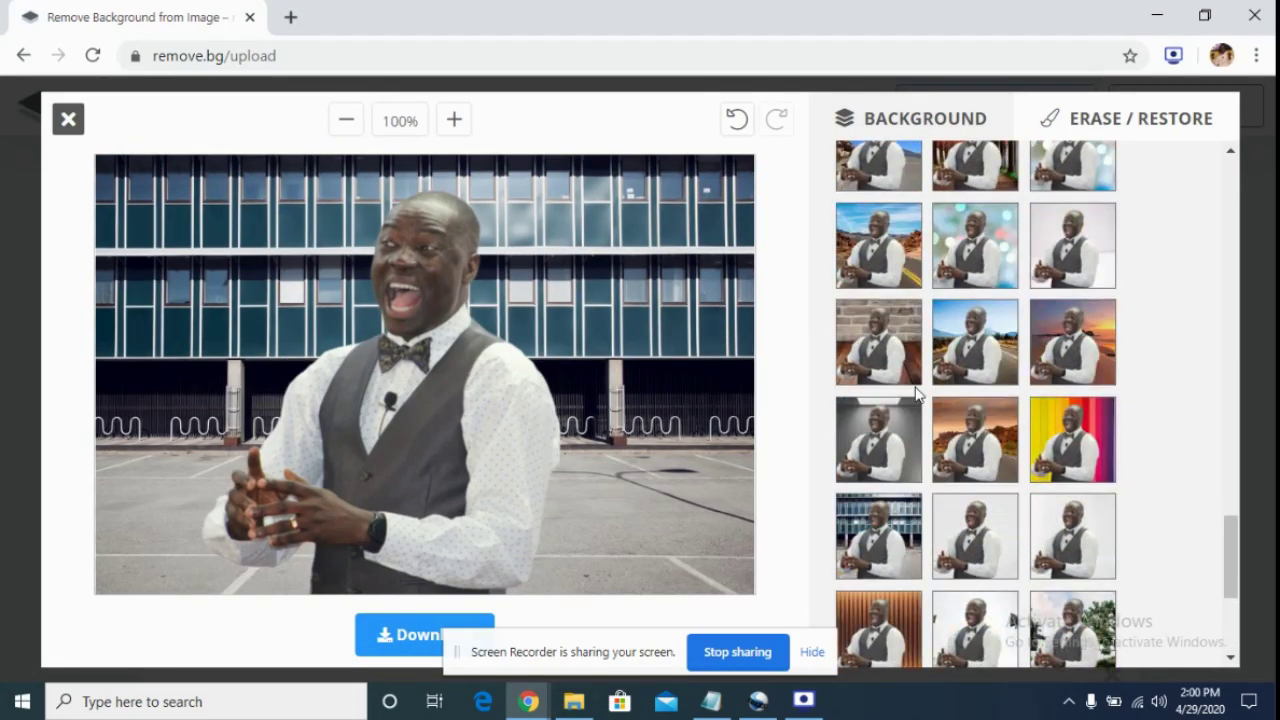
scroll(912, 420, "up", 2)
left_click(910, 445)
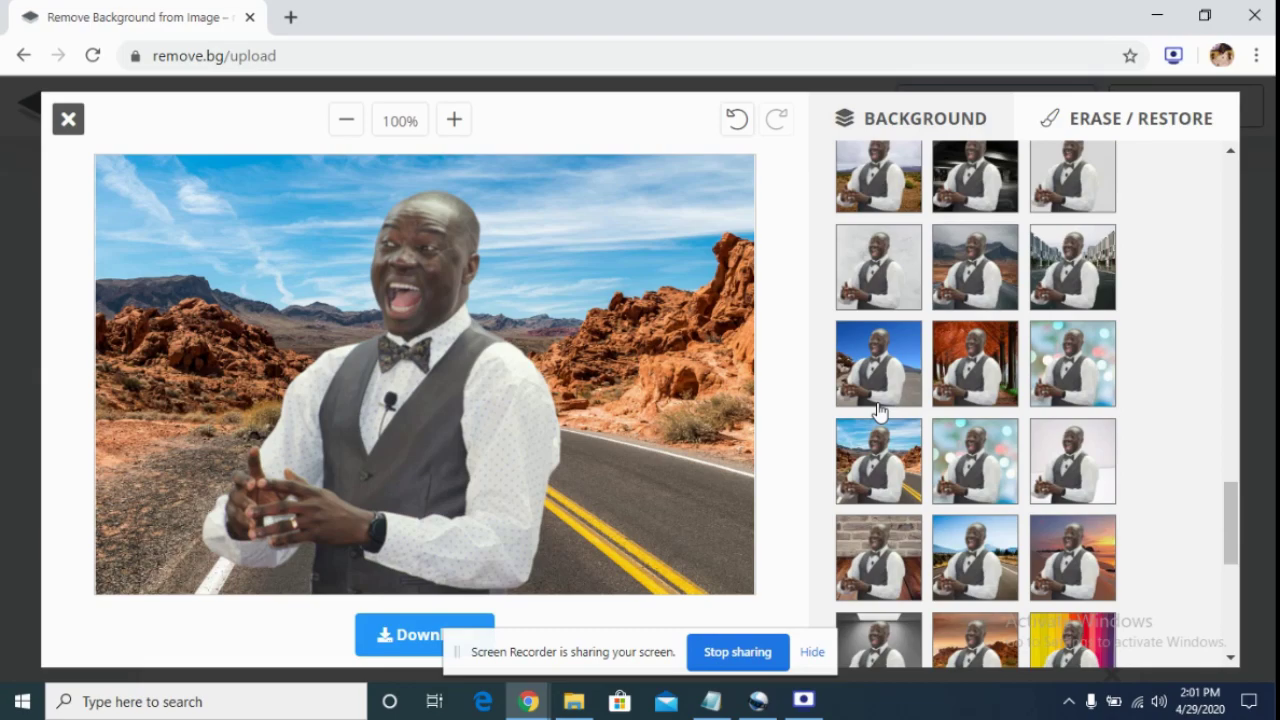
left_click(993, 345)
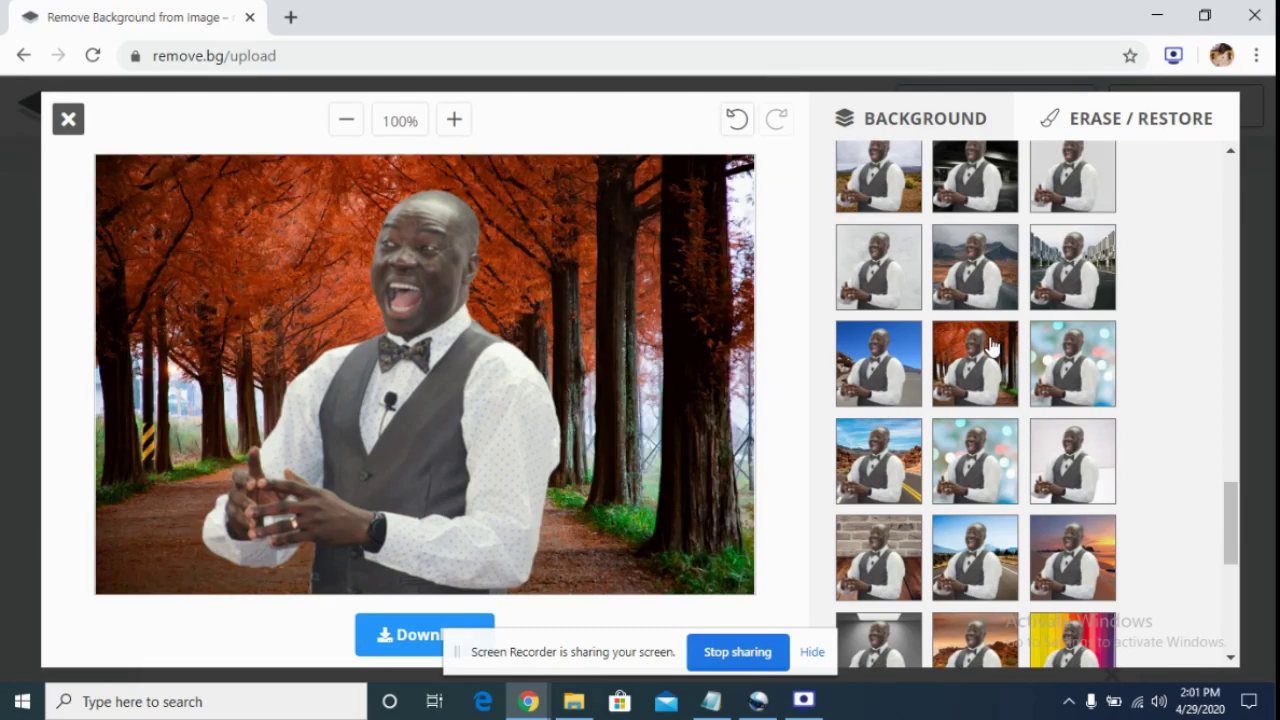
left_click(410, 638)
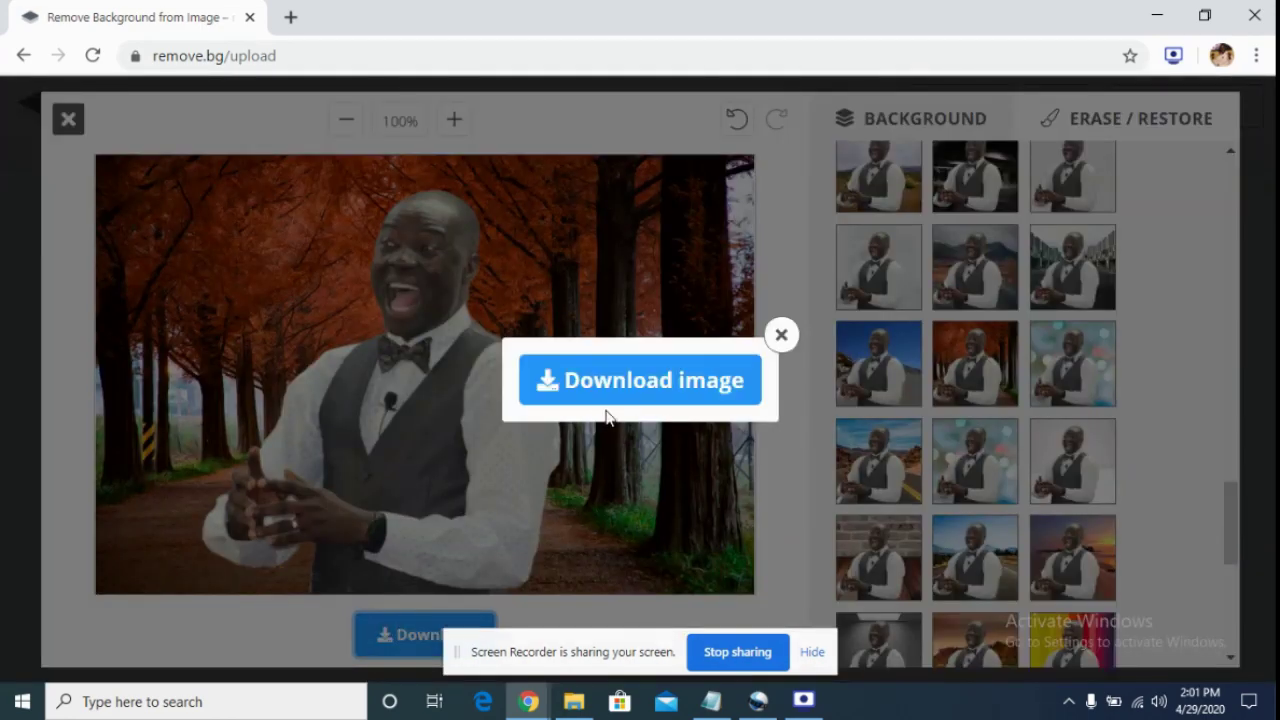
left_click(657, 394)
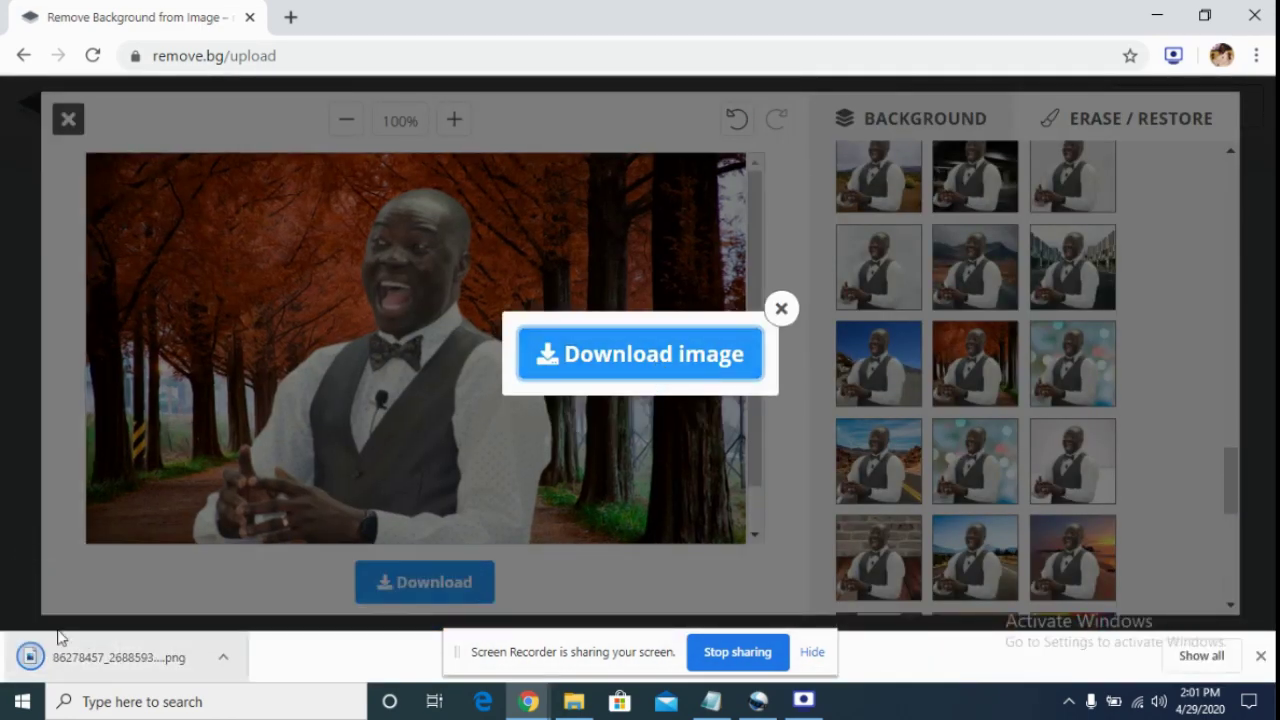
Open the downloaded forest-road PNG in Photos from Chrome's download bar
left_click(119, 655)
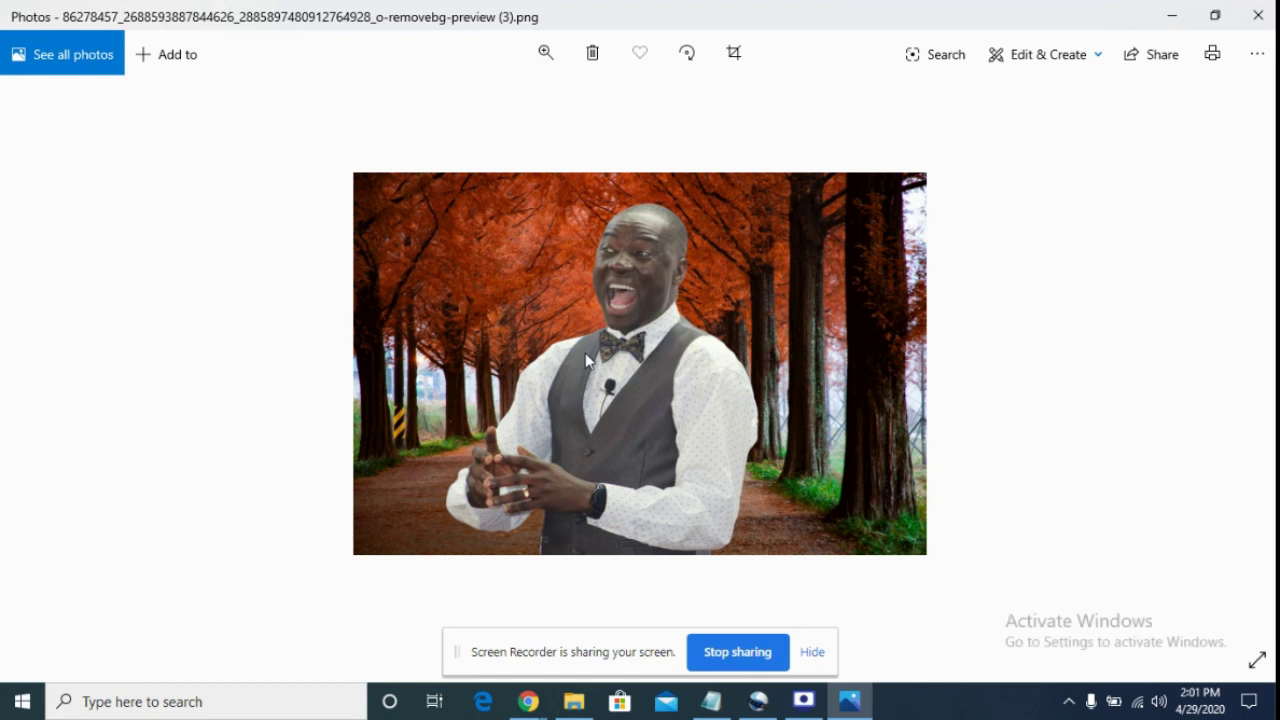
Close Photos, the download prompt and the background editor, then scroll the result page back up
left_click(1257, 15)
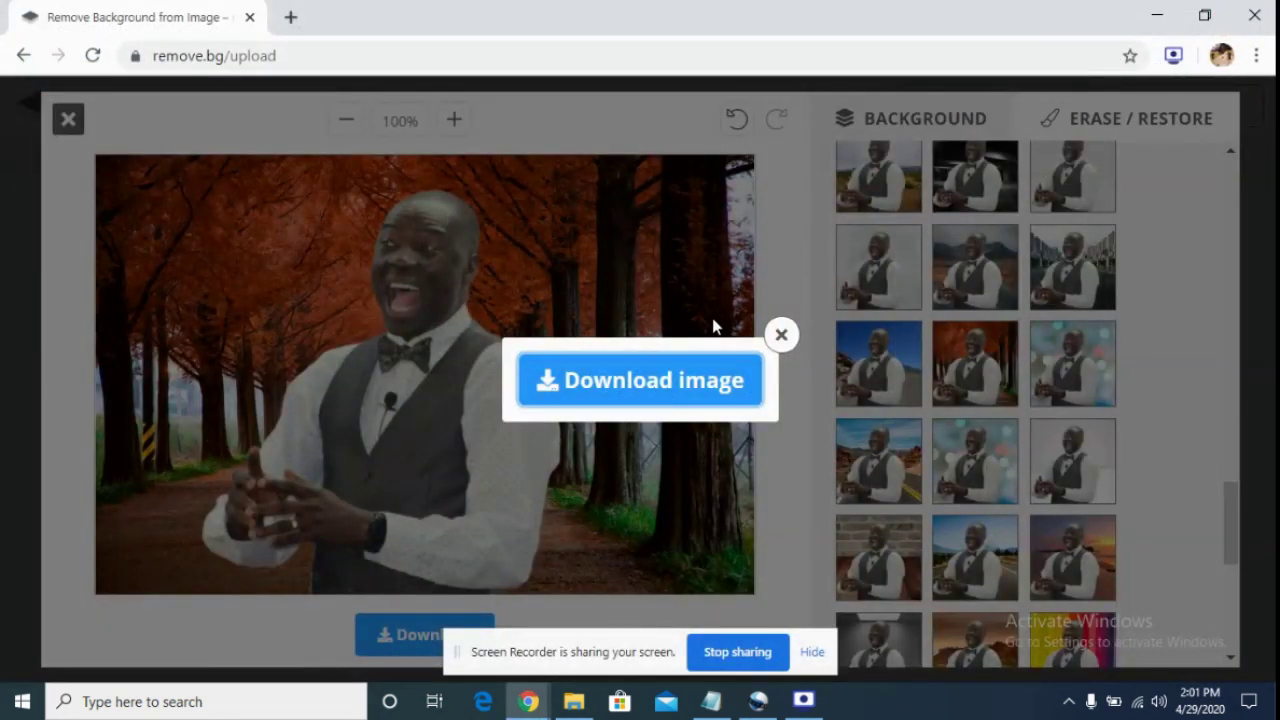
left_click(781, 335)
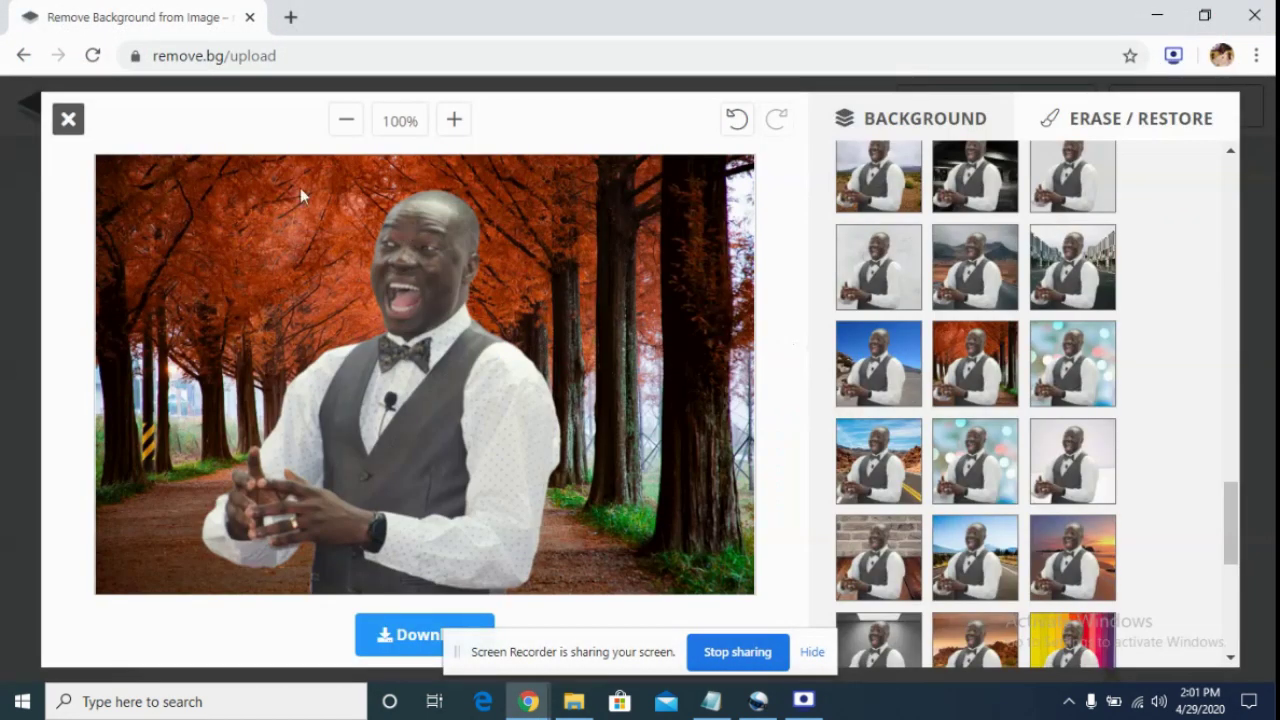
left_click(68, 121)
scroll(370, 288, "up", 1)
scroll(375, 289, "up", 1)
scroll(400, 296, "down", 2)
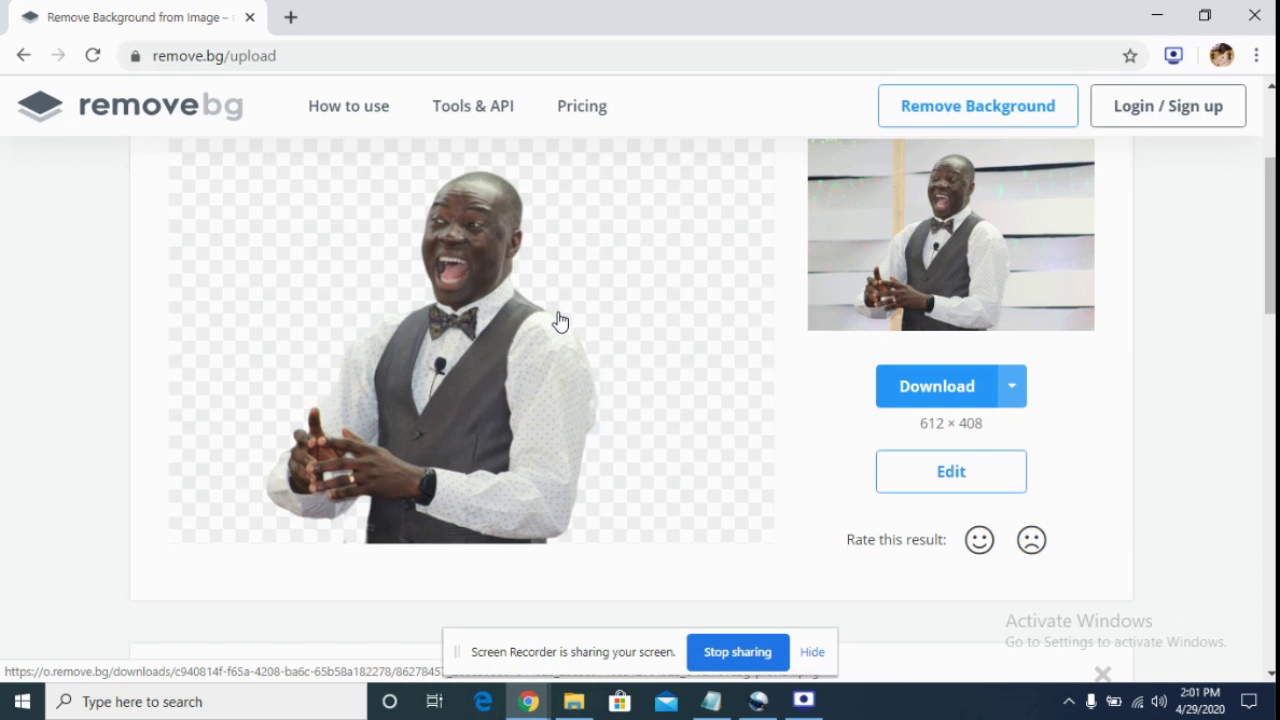
scroll(286, 186, "up", 3)
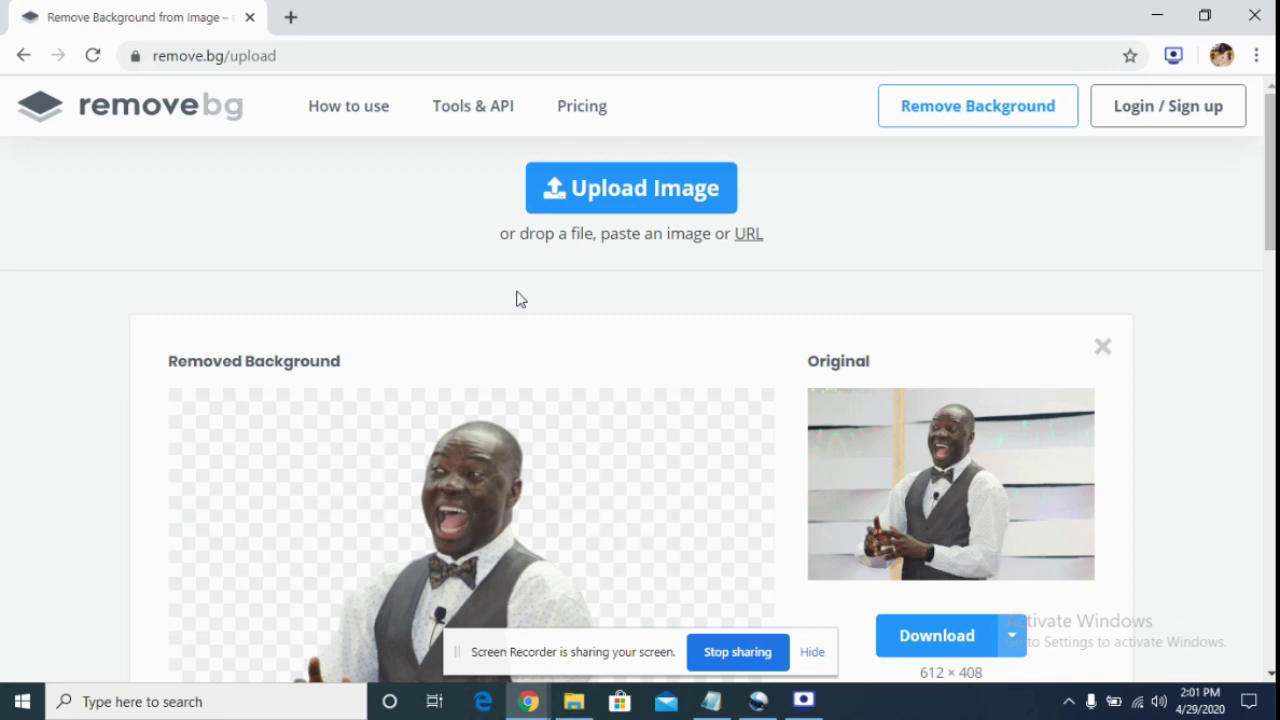
Browse the free, subscription and pay-as-you-go plans on the Pricing page, then use the logo to return home
left_click(590, 118)
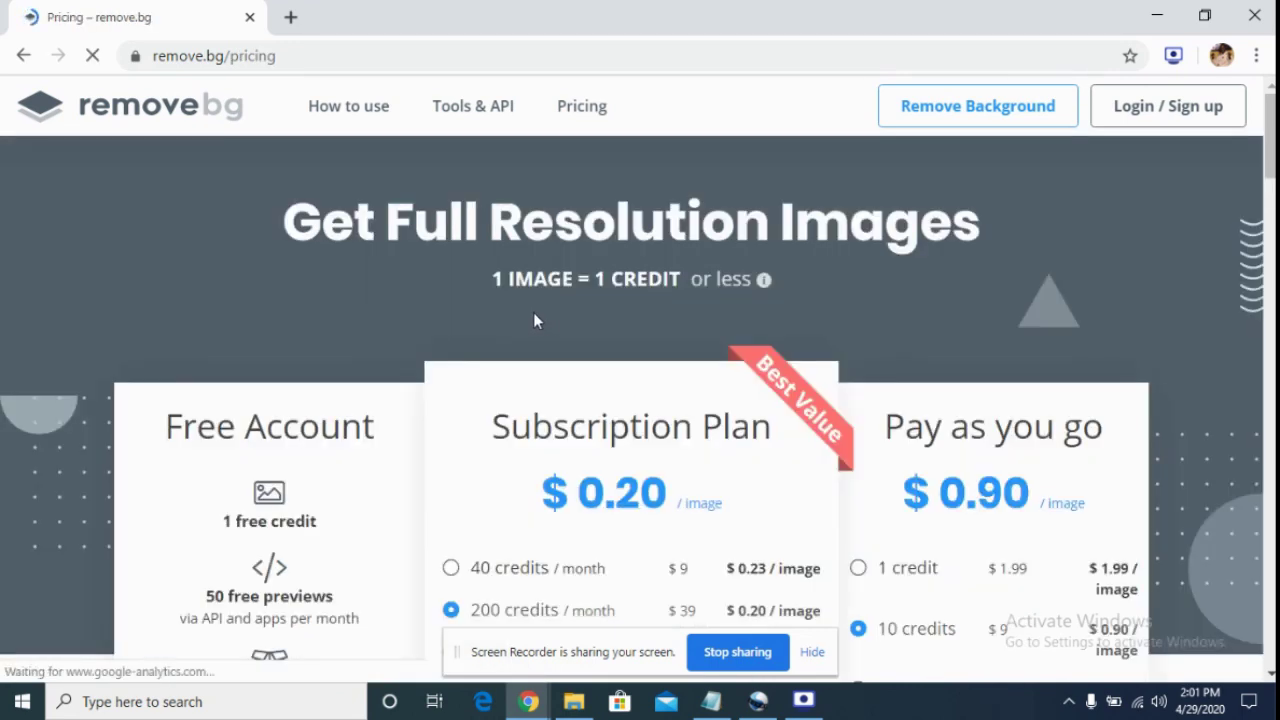
scroll(533, 315, "down", 2)
scroll(527, 333, "down", 1)
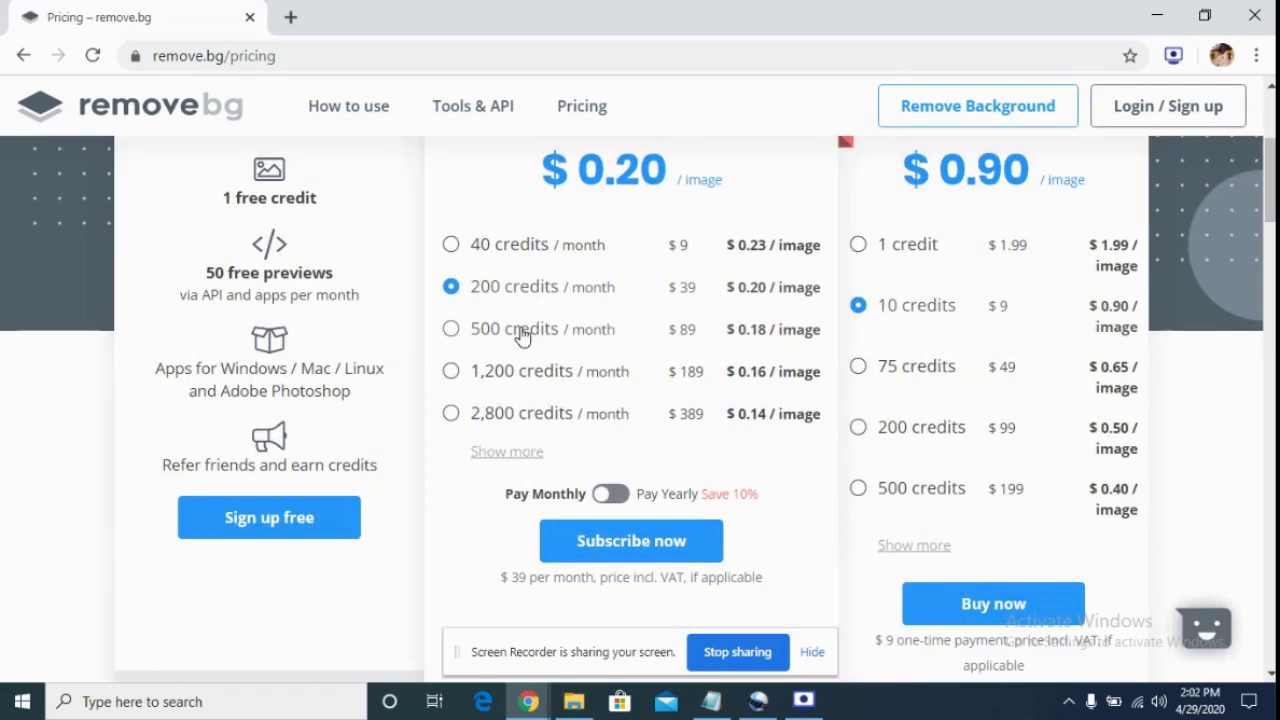
scroll(527, 335, "up", 1)
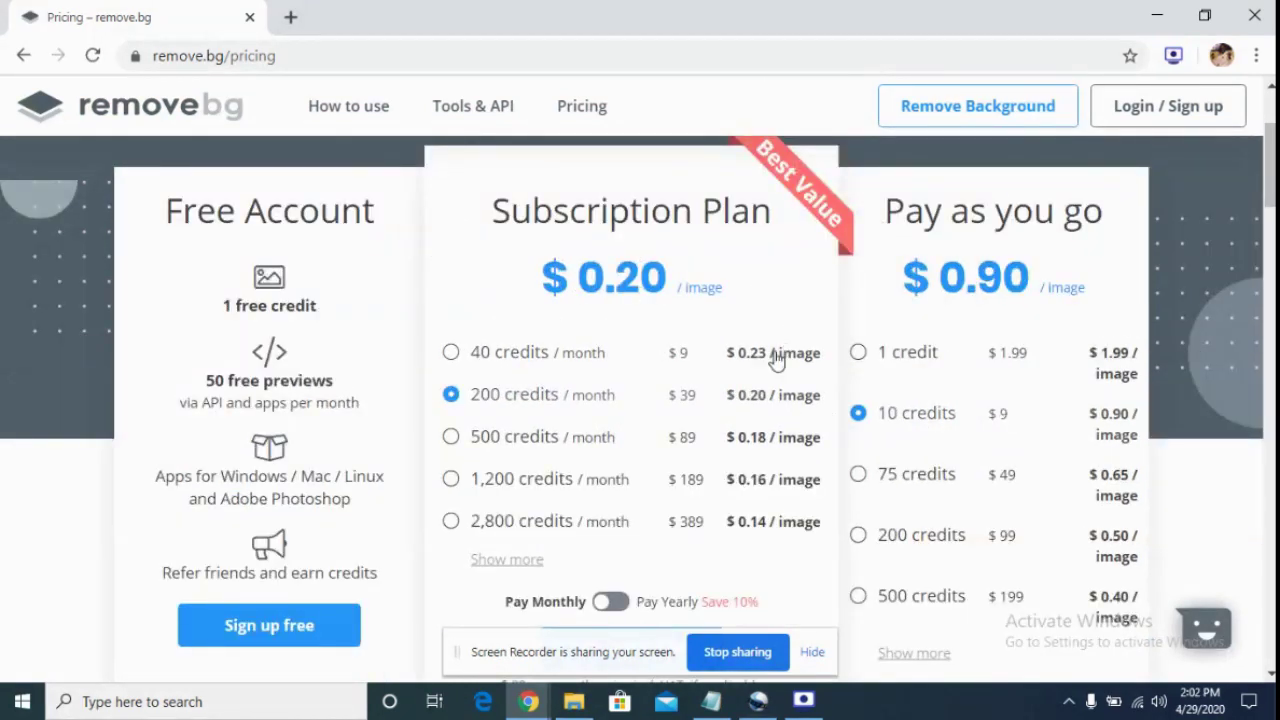
scroll(700, 395, "up", 2)
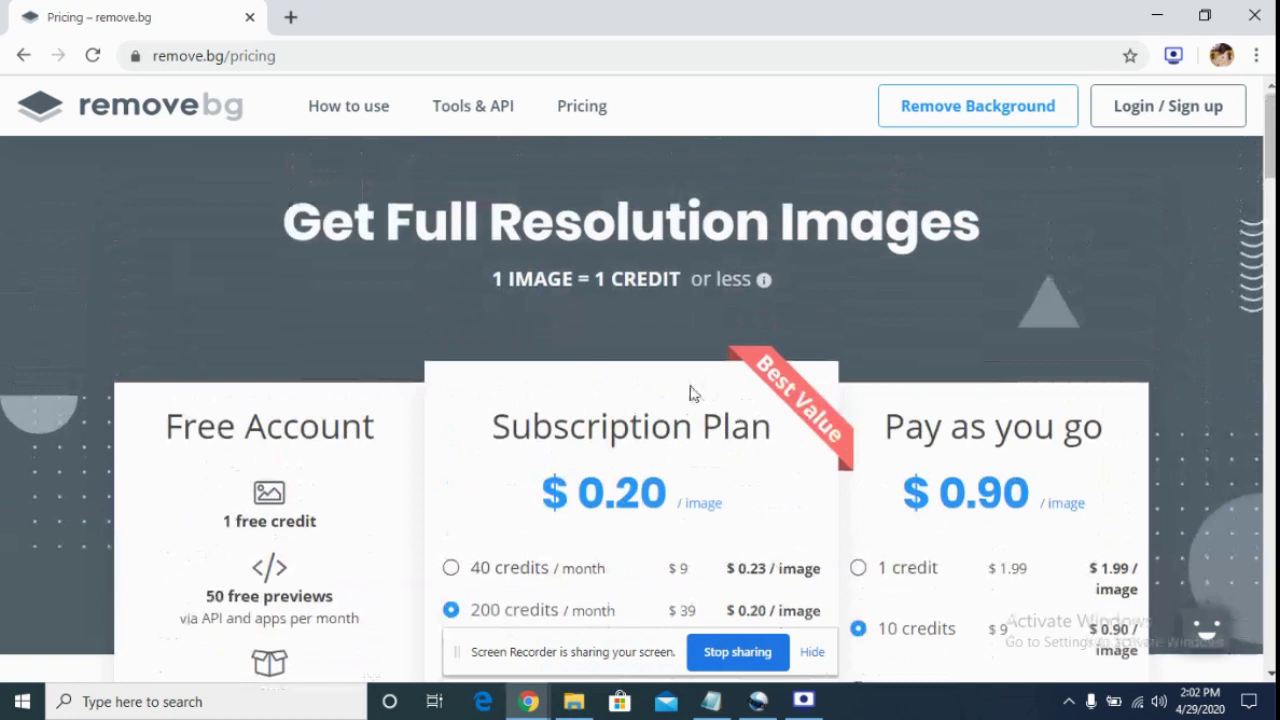
left_click(175, 117)
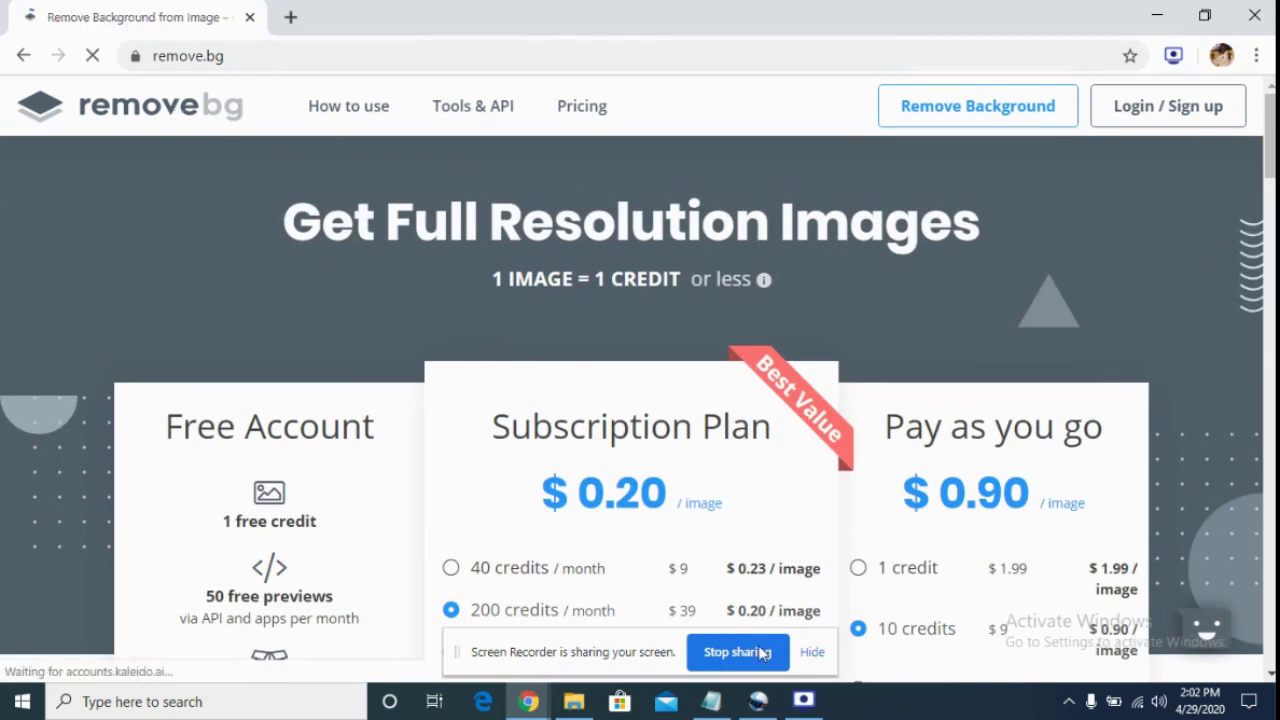